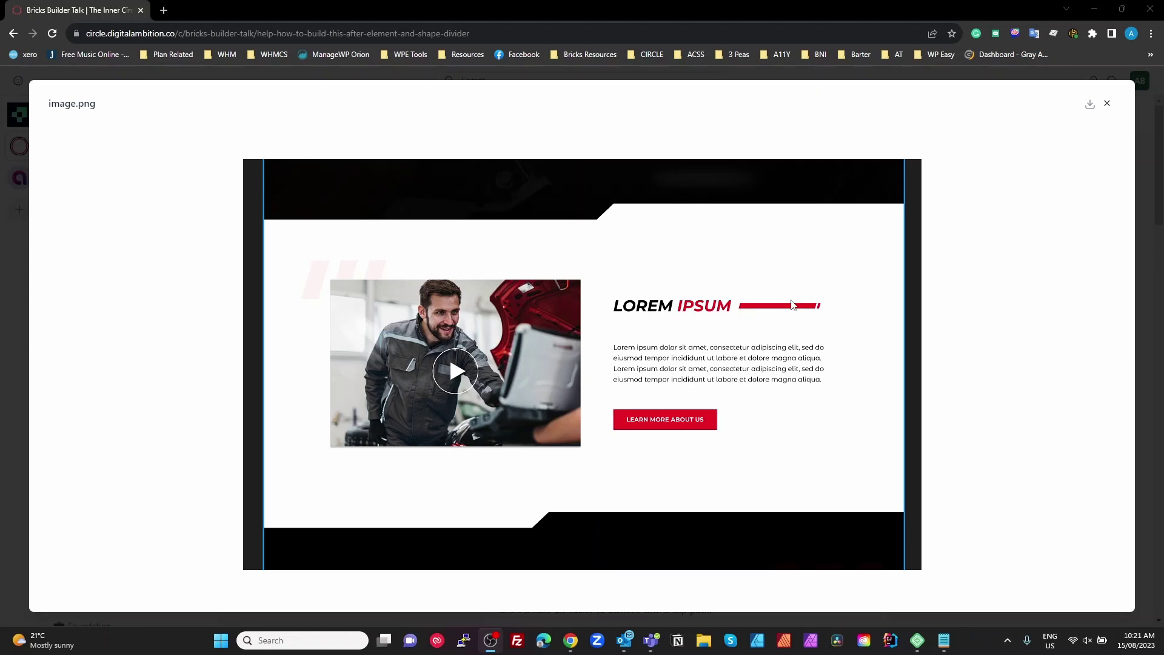
# - Close the enlarged mockup image to return to the forum post about the ::after element
pyautogui.click(1107, 108)
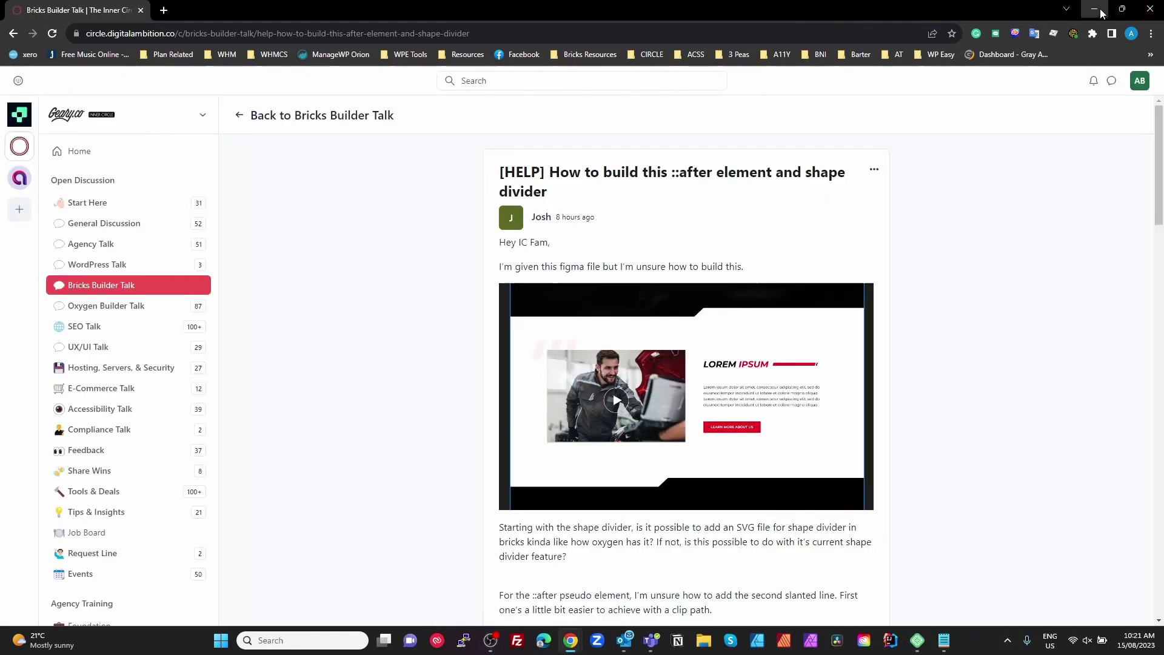
# - Minimize the forum window and open Chrome DevTools in responsive device view
pyautogui.click(1100, 11)
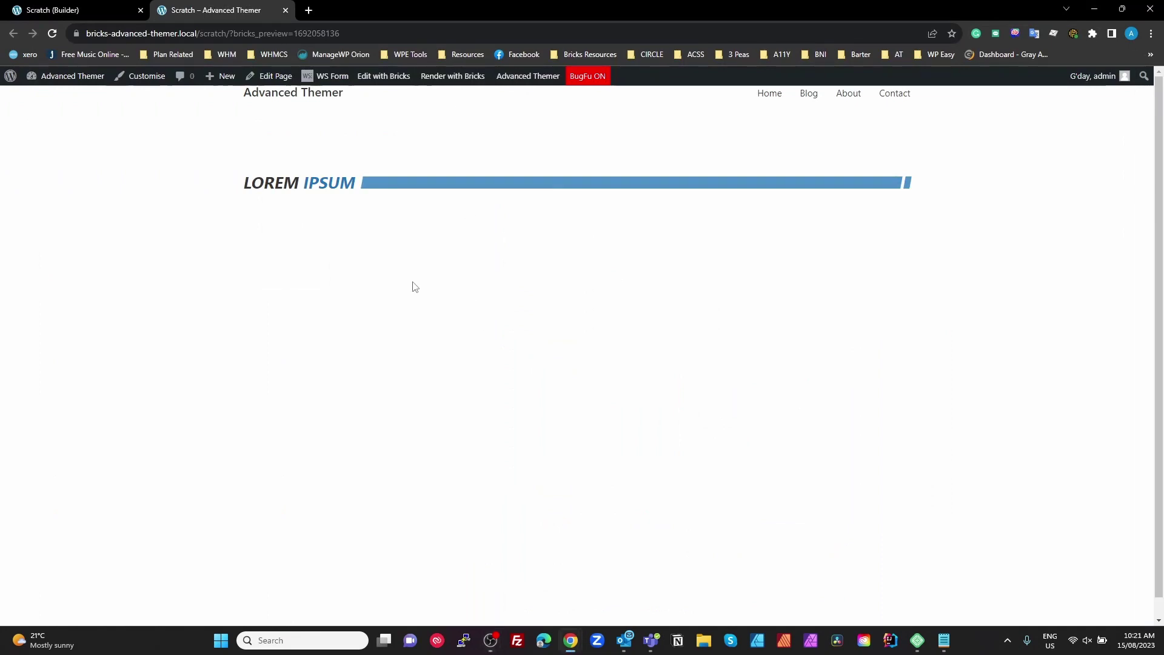
pyautogui.press('F12')
pyautogui.click(27, 412)
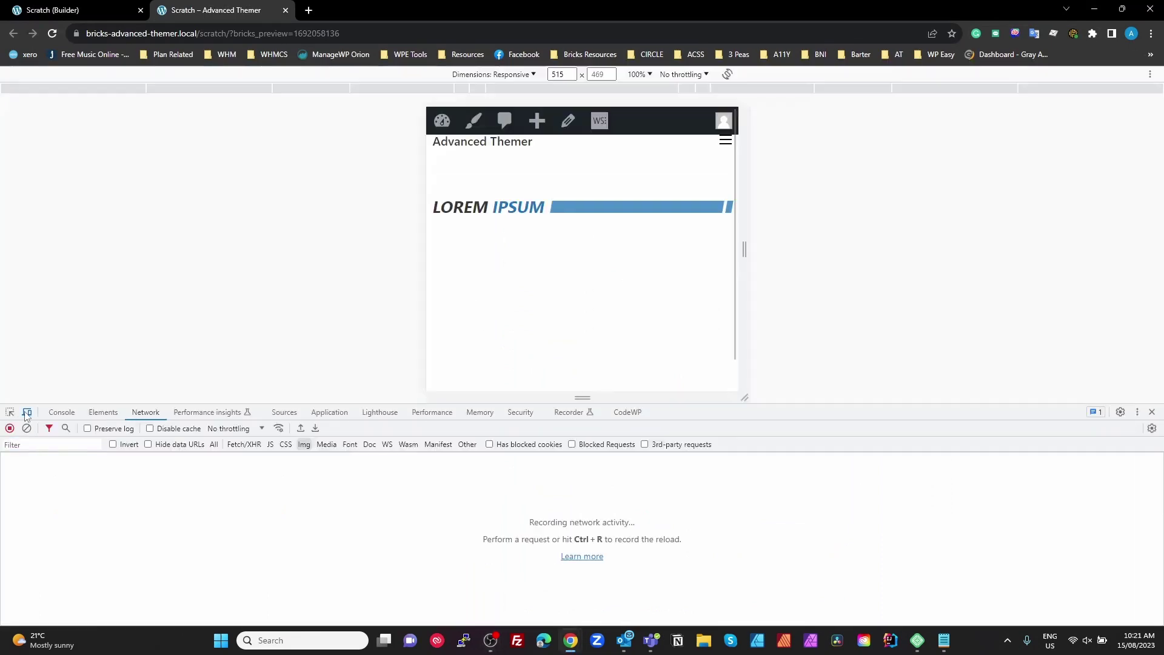
# - Resize the preview between roughly 519 and 741 px to test the heading and line
pyautogui.moveTo(744, 249); pyautogui.dragTo(815, 249)
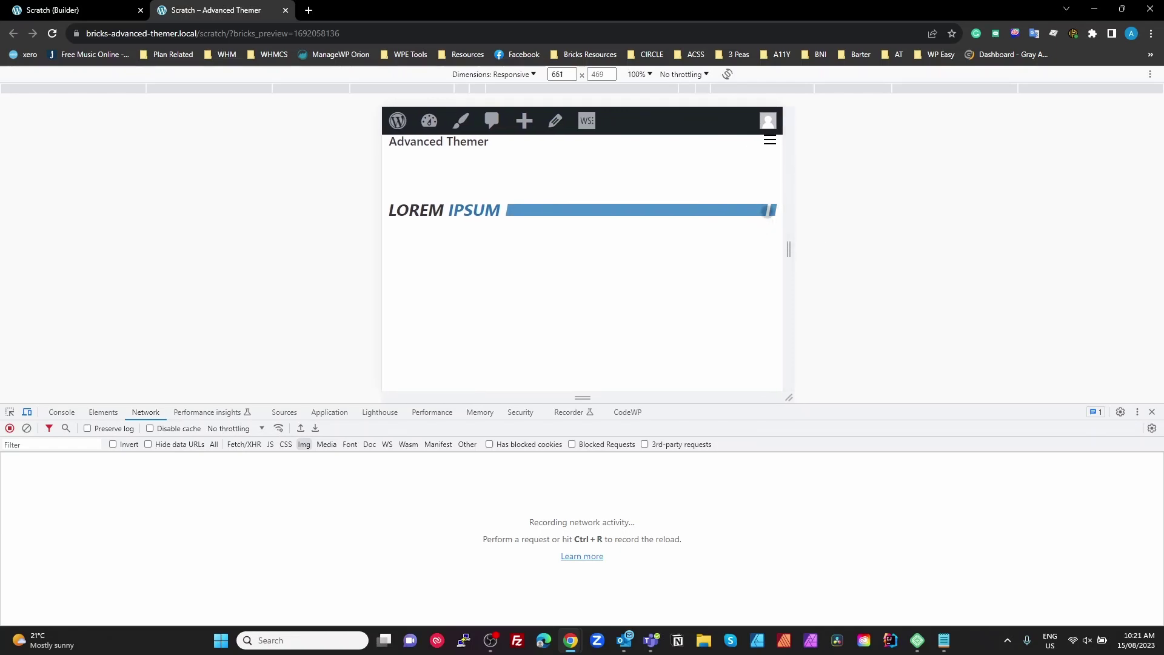
pyautogui.moveTo(788, 251); pyautogui.dragTo(747, 256)
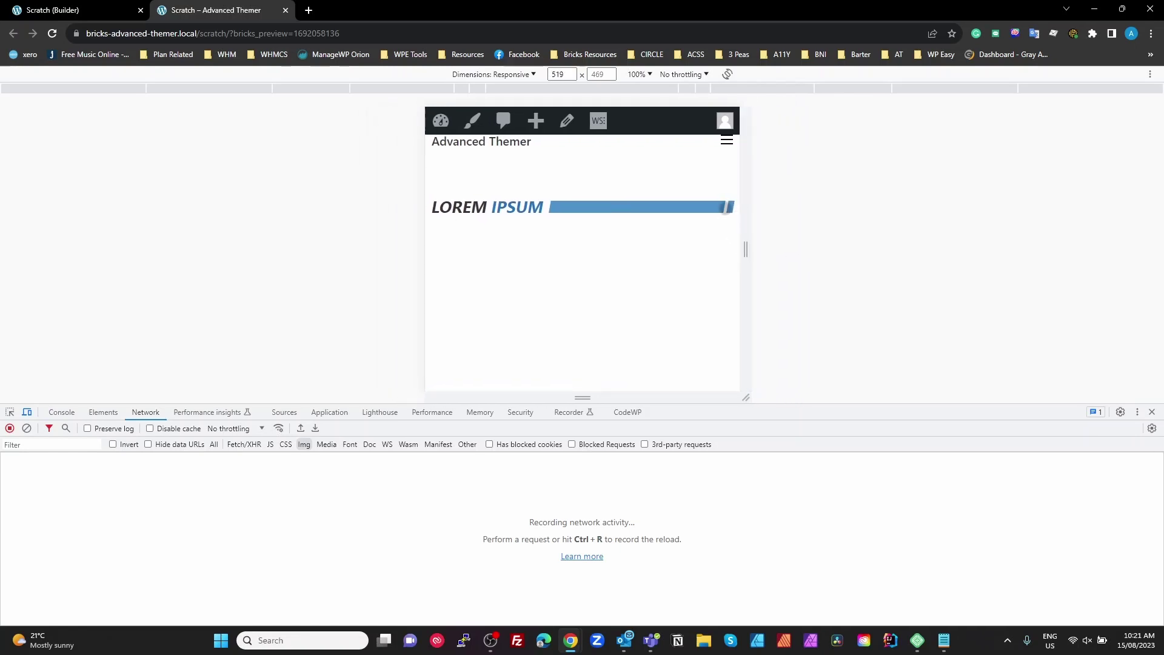
pyautogui.moveTo(746, 251); pyautogui.dragTo(784, 250)
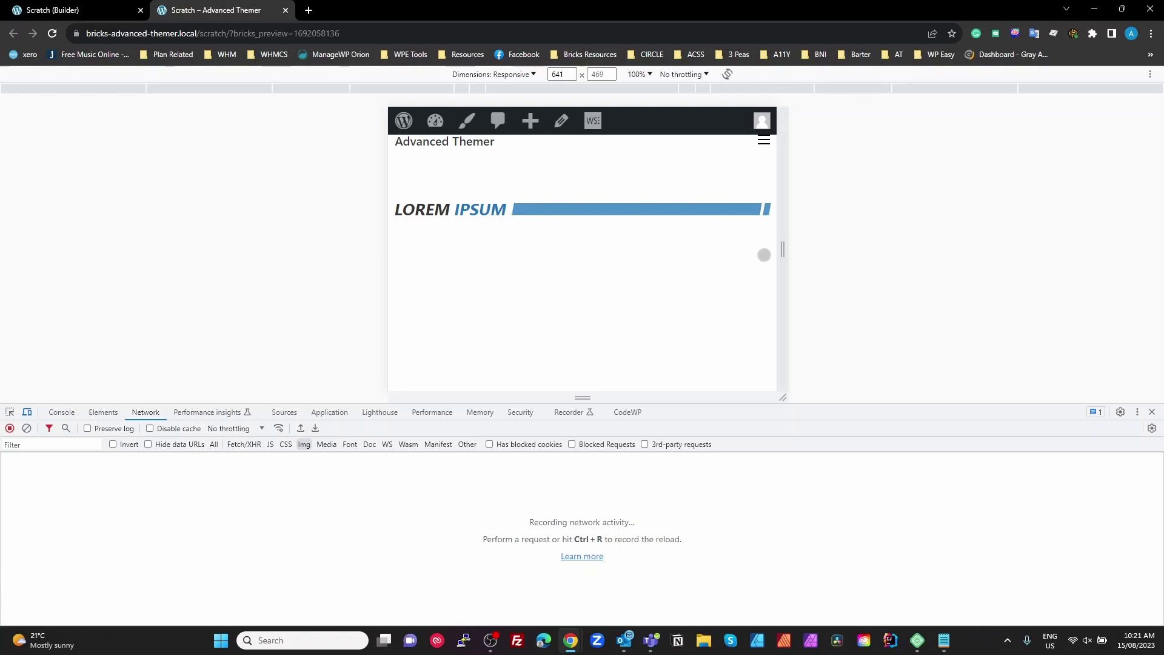
pyautogui.moveTo(784, 250)
pyautogui.mouseDown()
pyautogui.moveTo(715, 263)
pyautogui.moveTo(794, 271)
pyautogui.mouseUp()
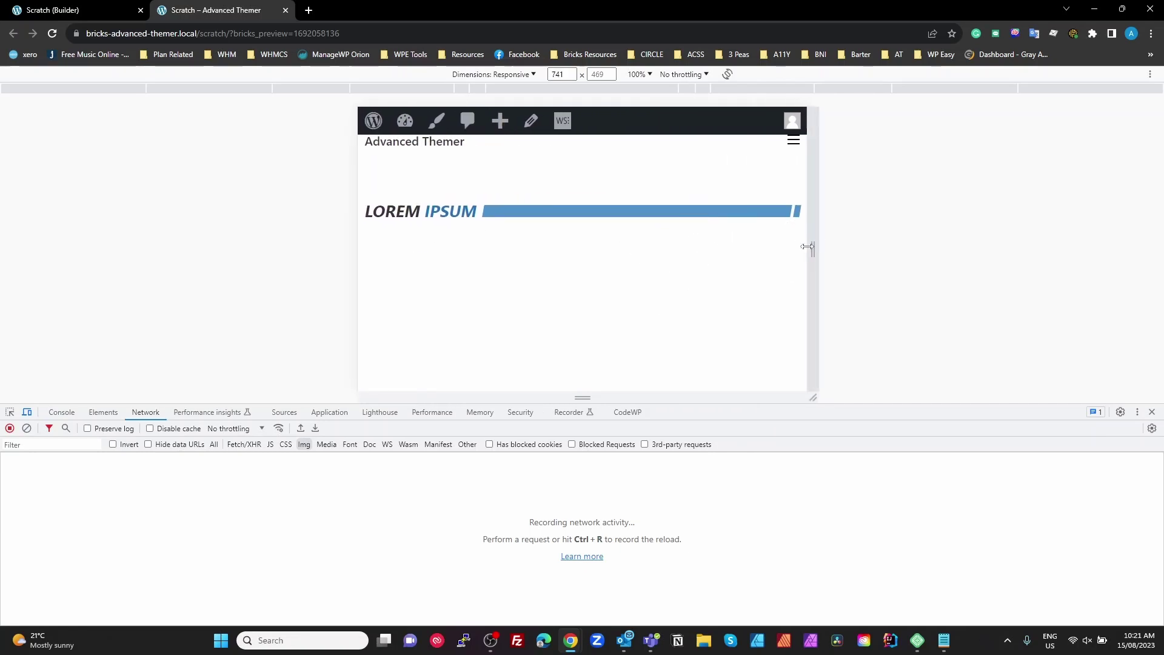
pyautogui.click(71, 11)
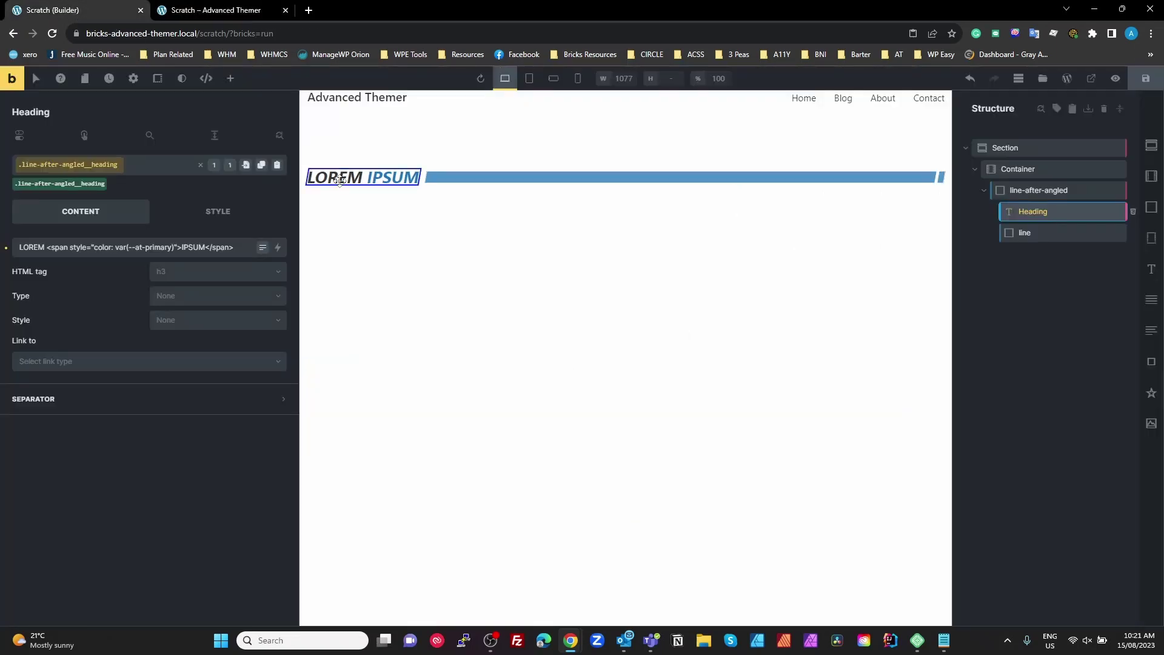
pyautogui.press('Escape')
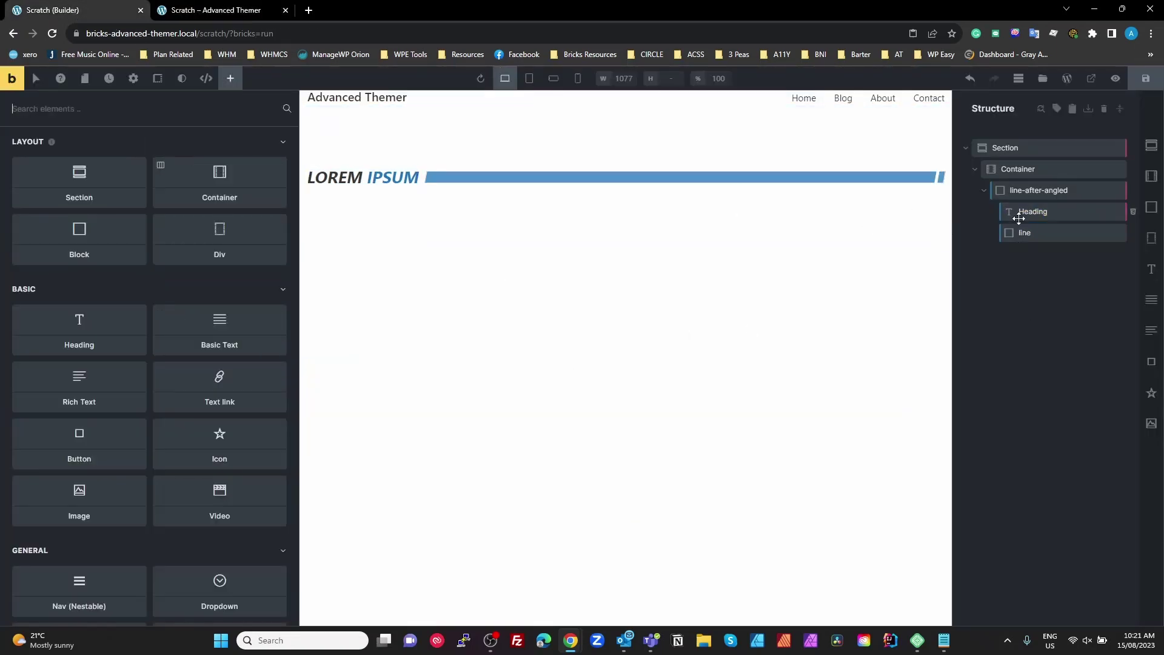
pyautogui.click(1022, 191)
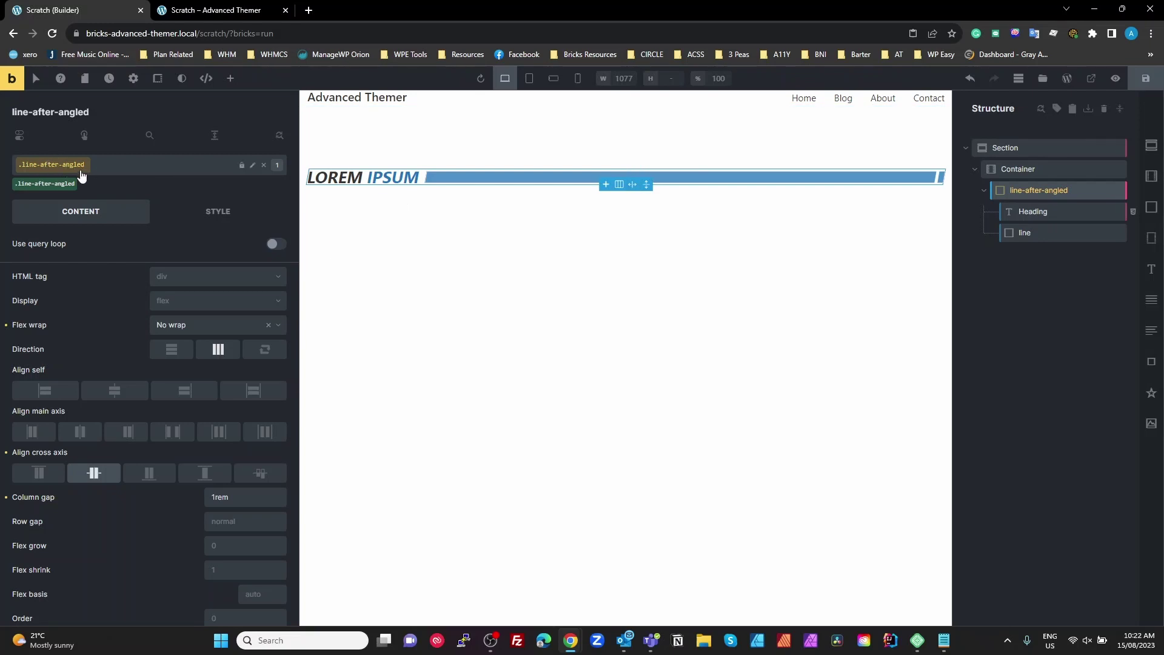
pyautogui.click(1022, 221)
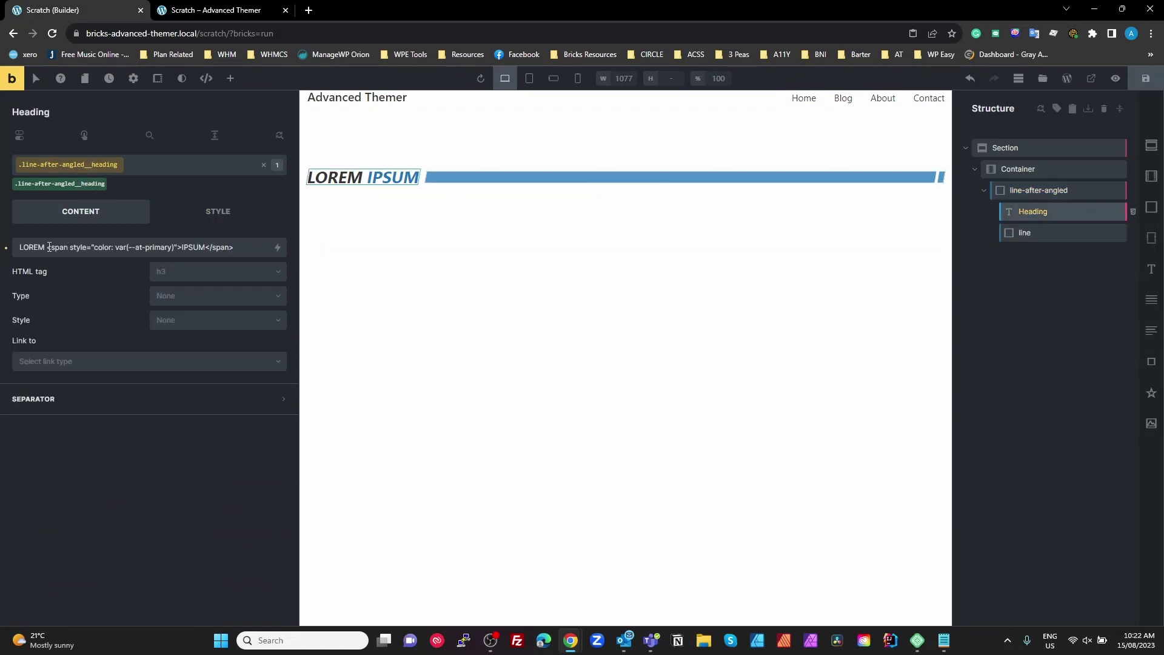
pyautogui.moveTo(47, 247); pyautogui.dragTo(179, 245)
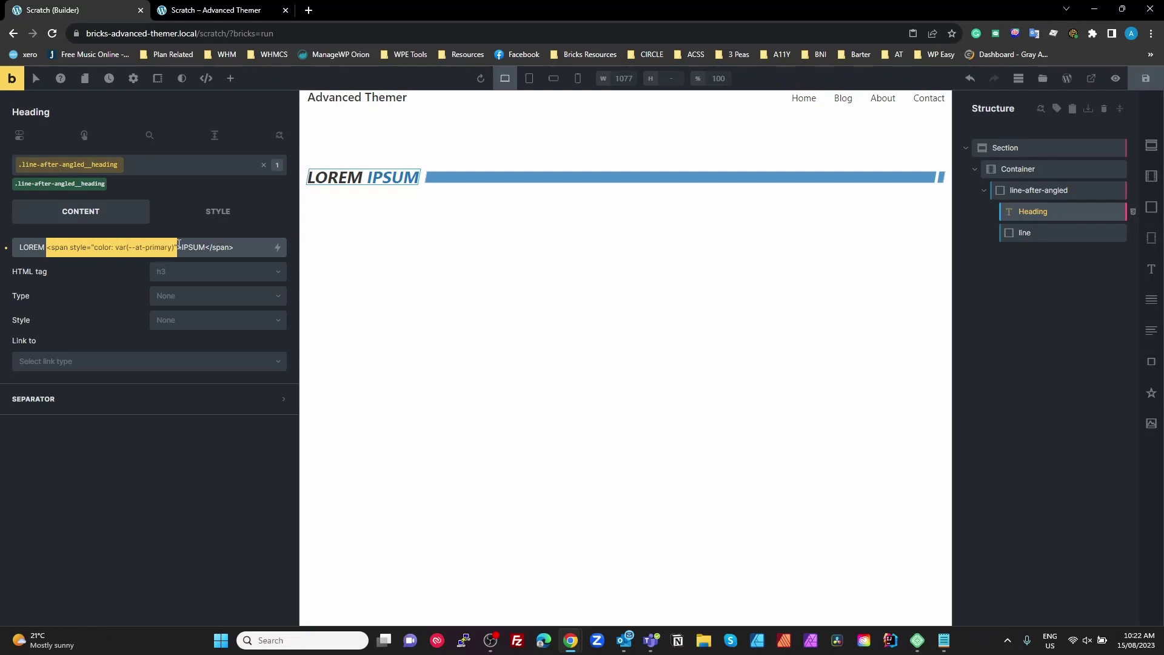
pyautogui.click(247, 247)
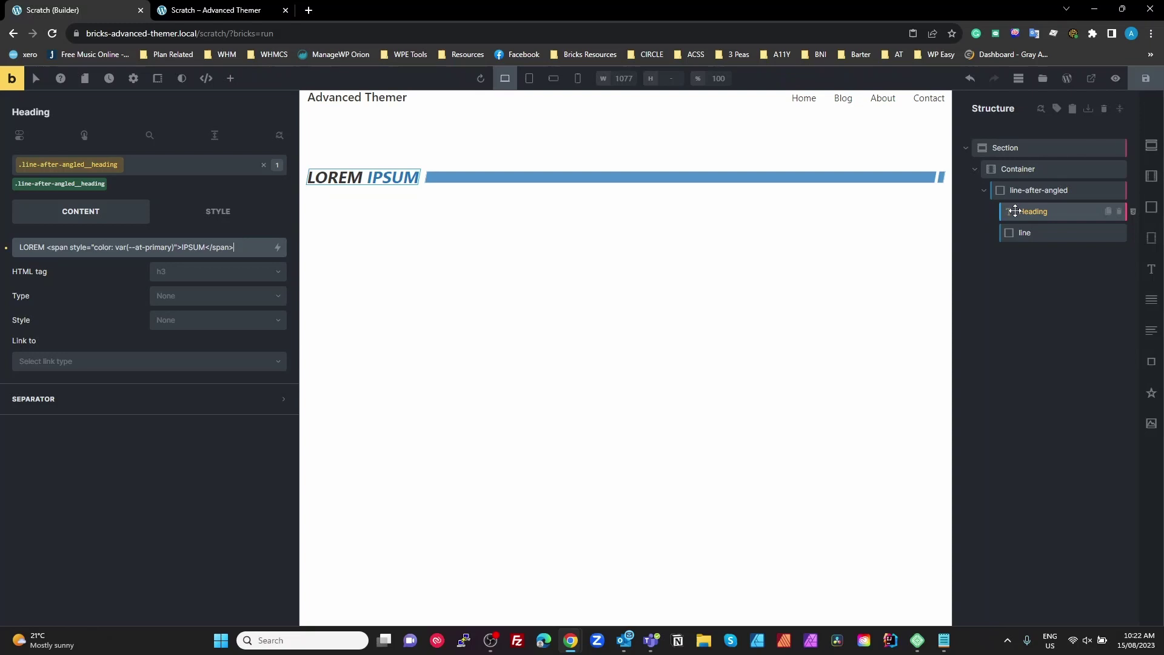
pyautogui.click(1025, 232)
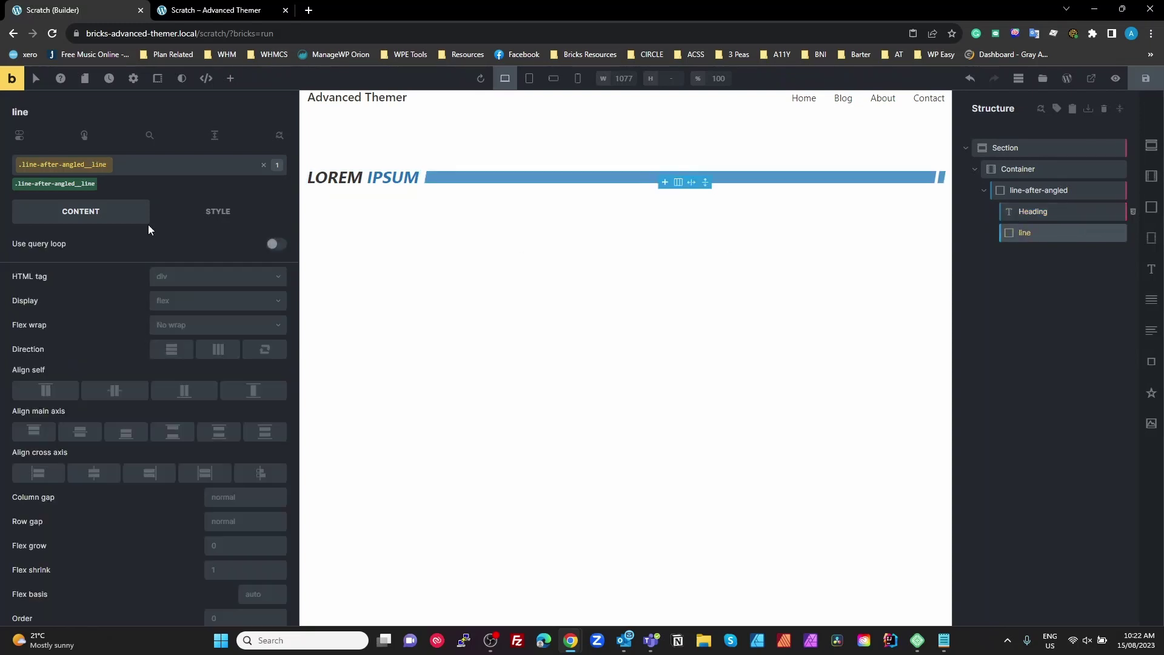
pyautogui.click(52, 190)
pyautogui.click(56, 184)
pyautogui.click(1037, 310)
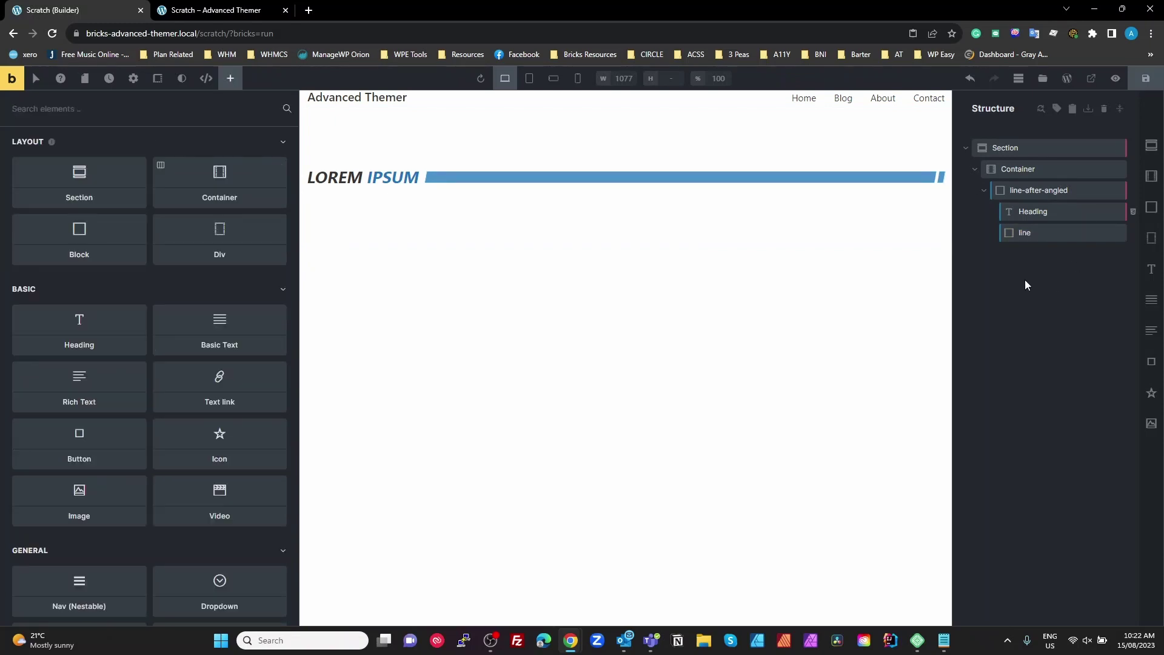
# - Set the line-after-angled wrapper to row direction, clear its flex wrap, and preview mobile landscape
pyautogui.click(1019, 192)
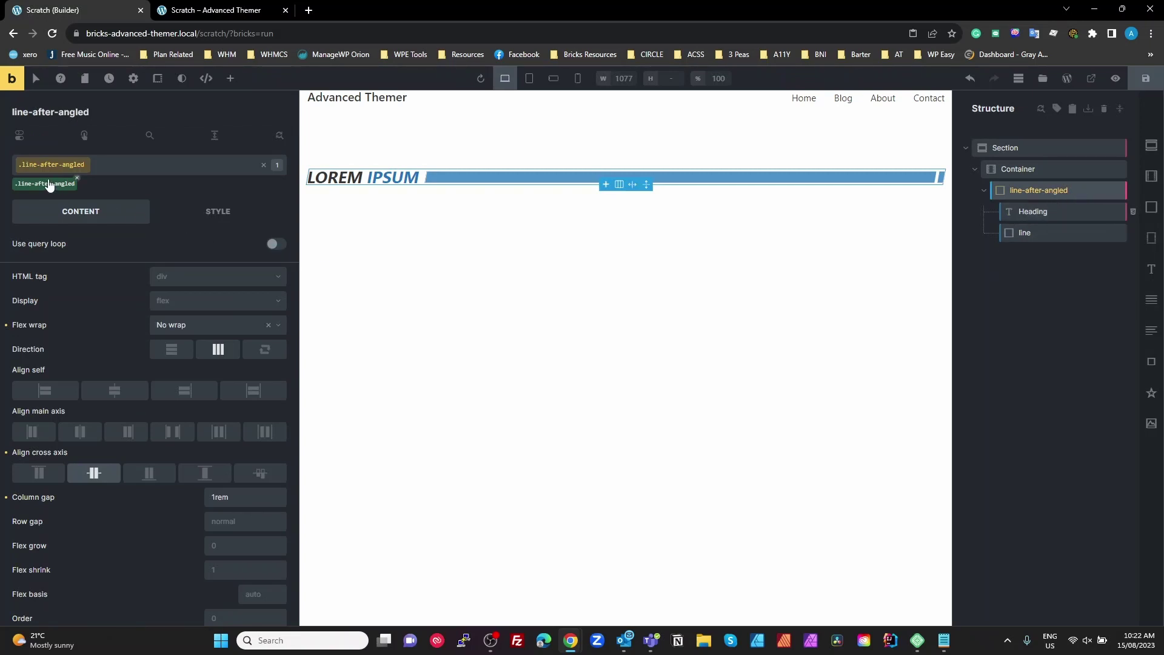
pyautogui.click(222, 351)
pyautogui.click(6, 326)
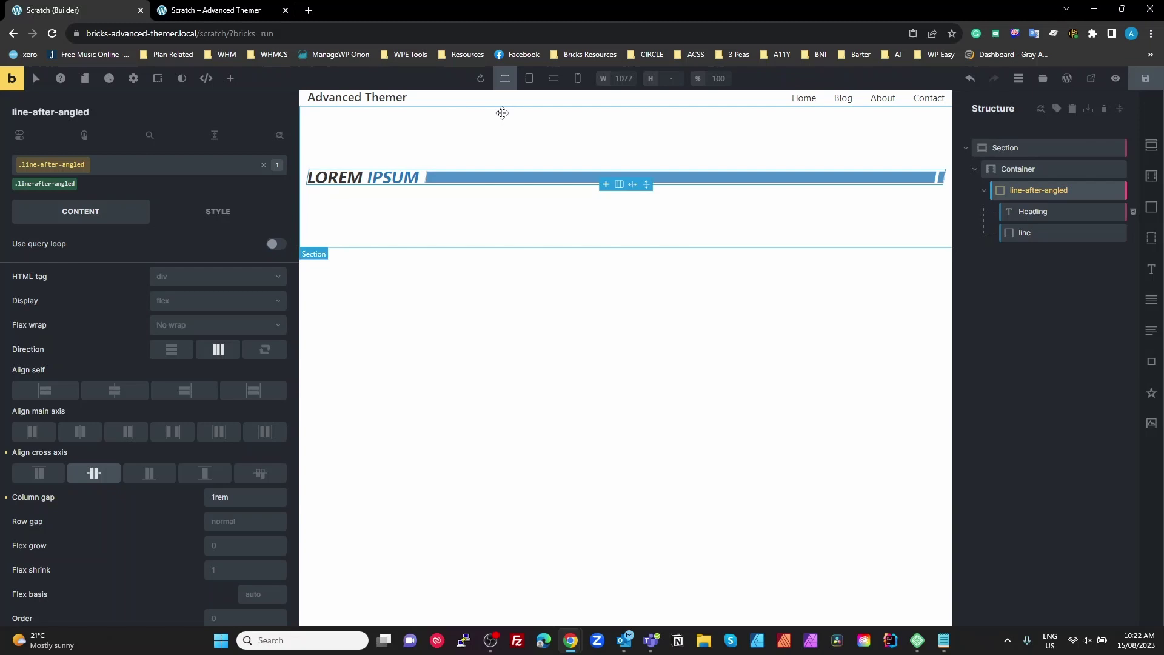
pyautogui.click(554, 80)
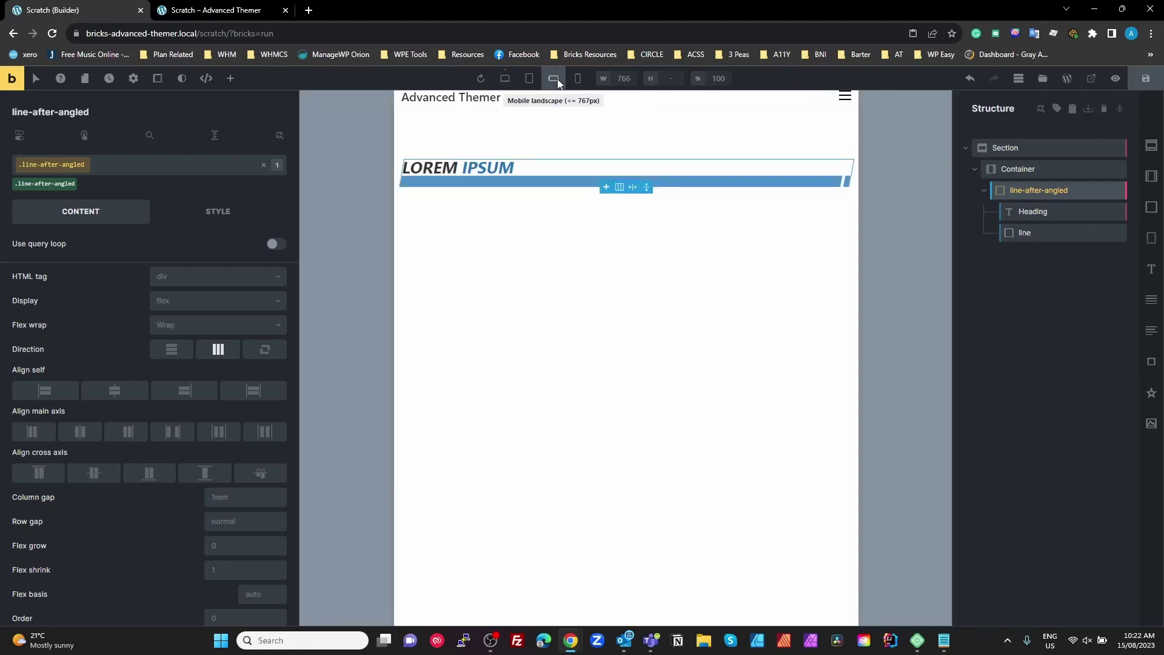
pyautogui.click(507, 81)
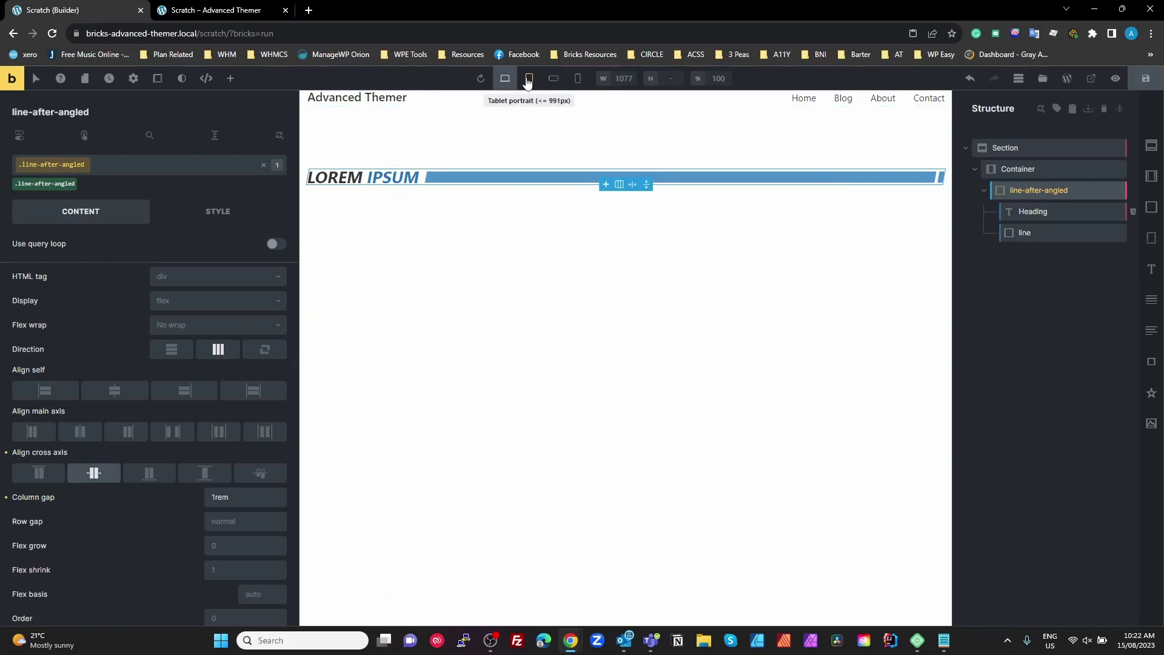
# - Set Flex wrap to No wrap and verify mobile landscape and portrait layouts
pyautogui.click(222, 329)
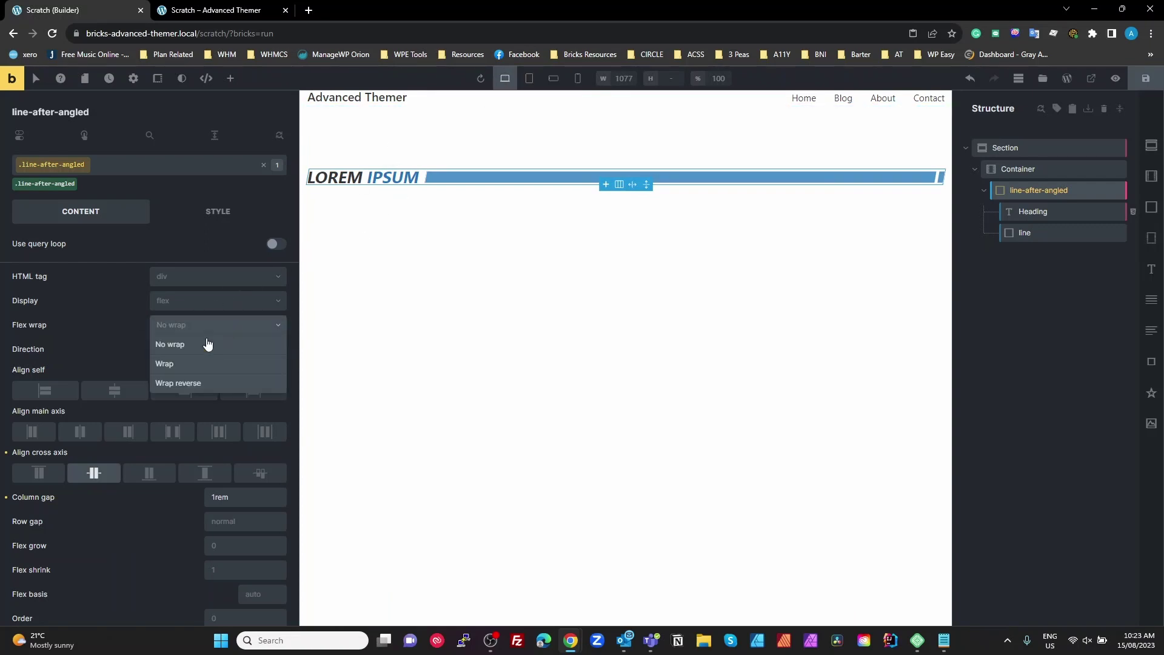
pyautogui.click(201, 343)
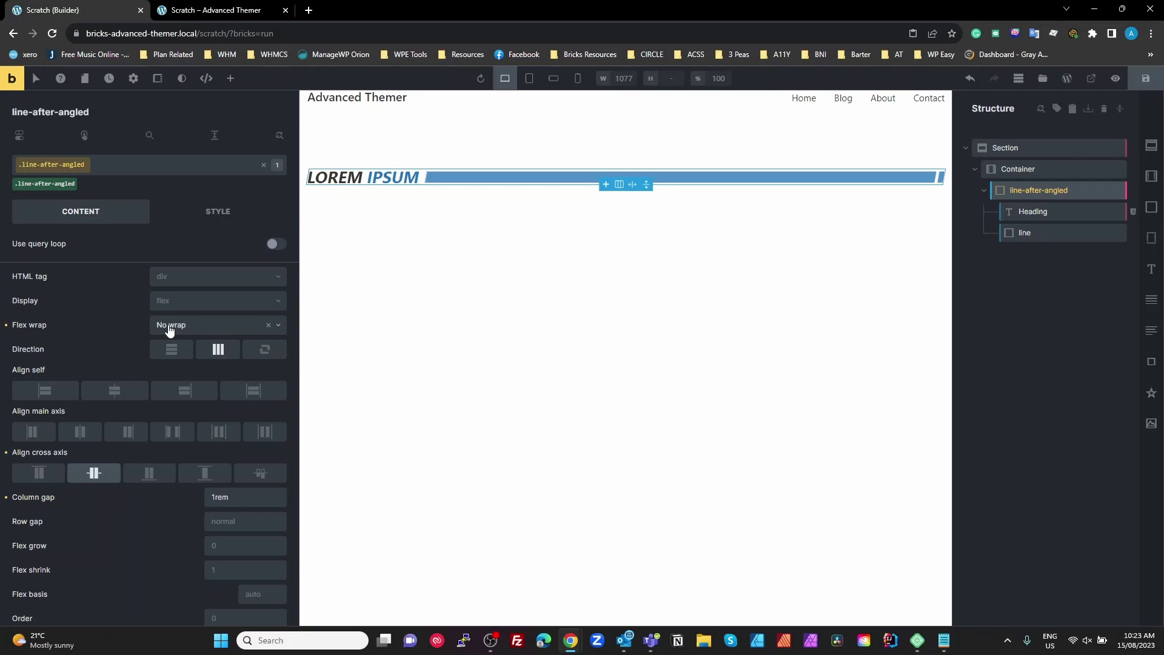
pyautogui.click(553, 78)
pyautogui.click(577, 82)
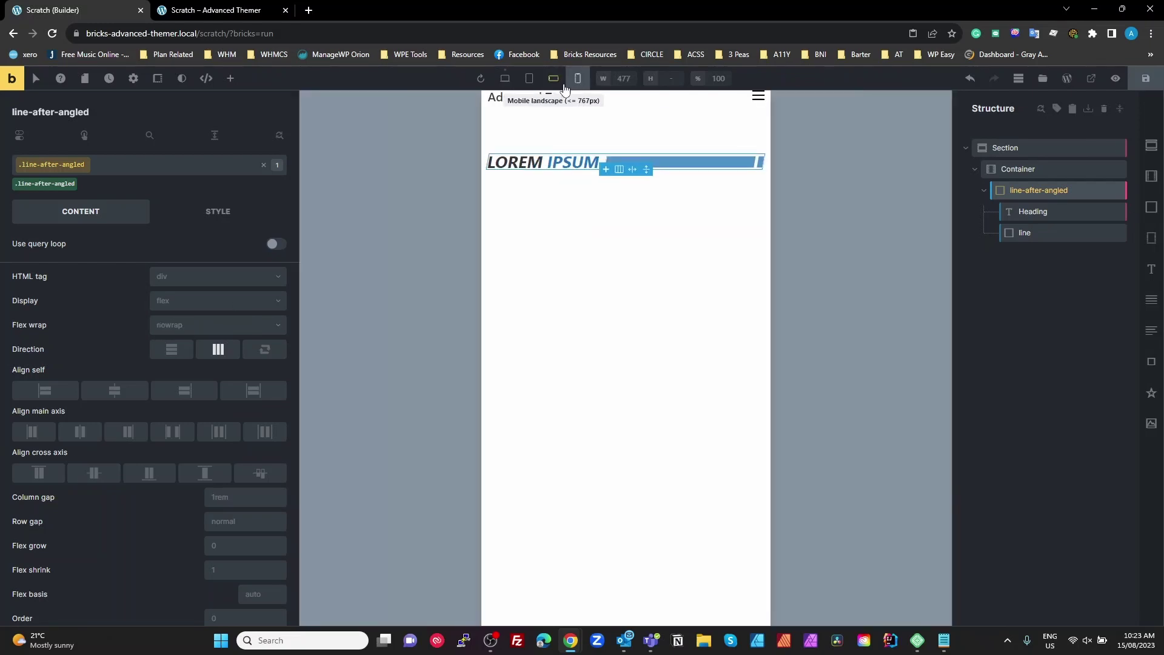
pyautogui.click(555, 84)
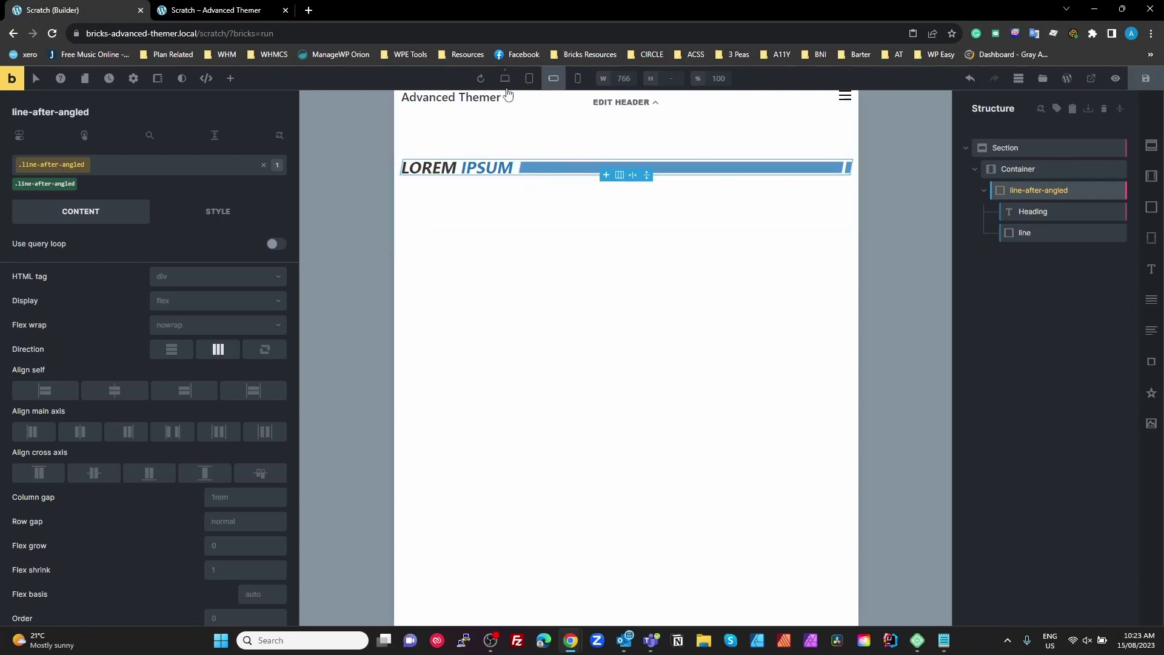
pyautogui.click(503, 80)
# - Change the line-after-angled column gap from 1rem to 2rem
pyautogui.scroll(-1, 258, 451)
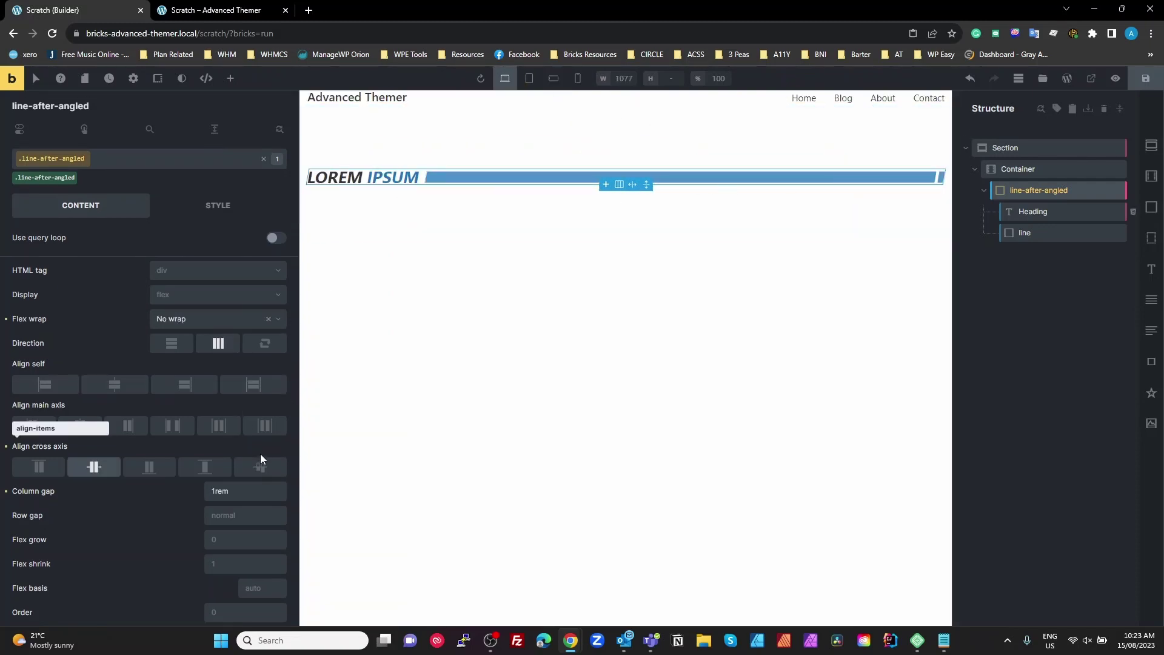
pyautogui.doubleClick(250, 489)
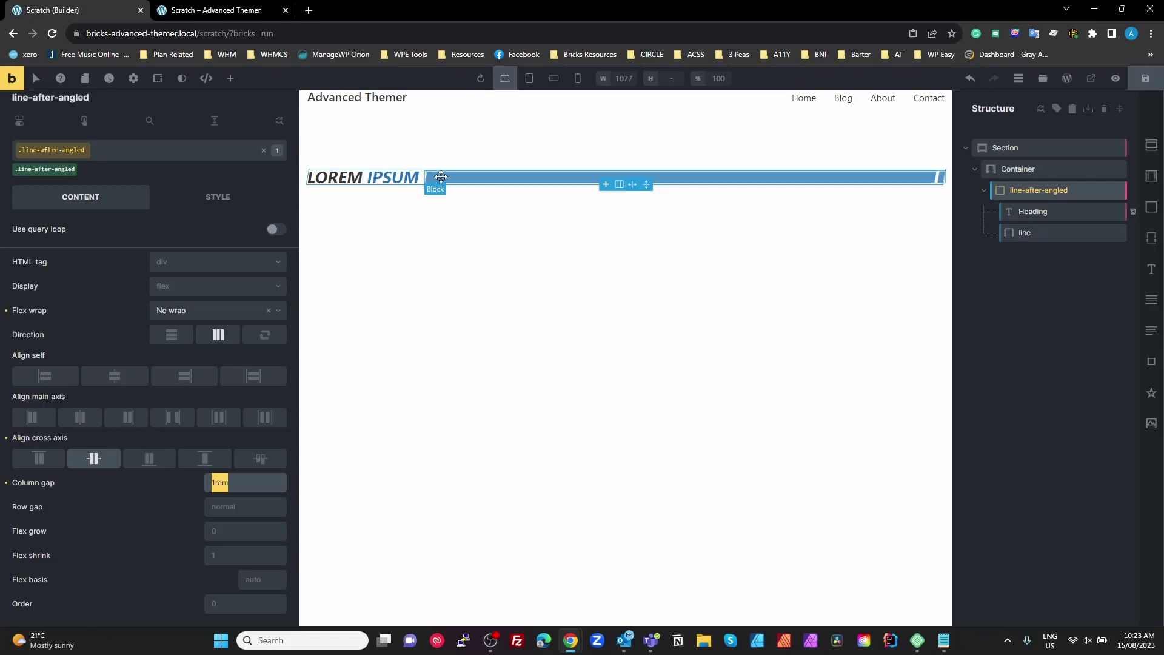
pyautogui.click(216, 480)
pyautogui.press('BackSpace')
pyautogui.write('2')
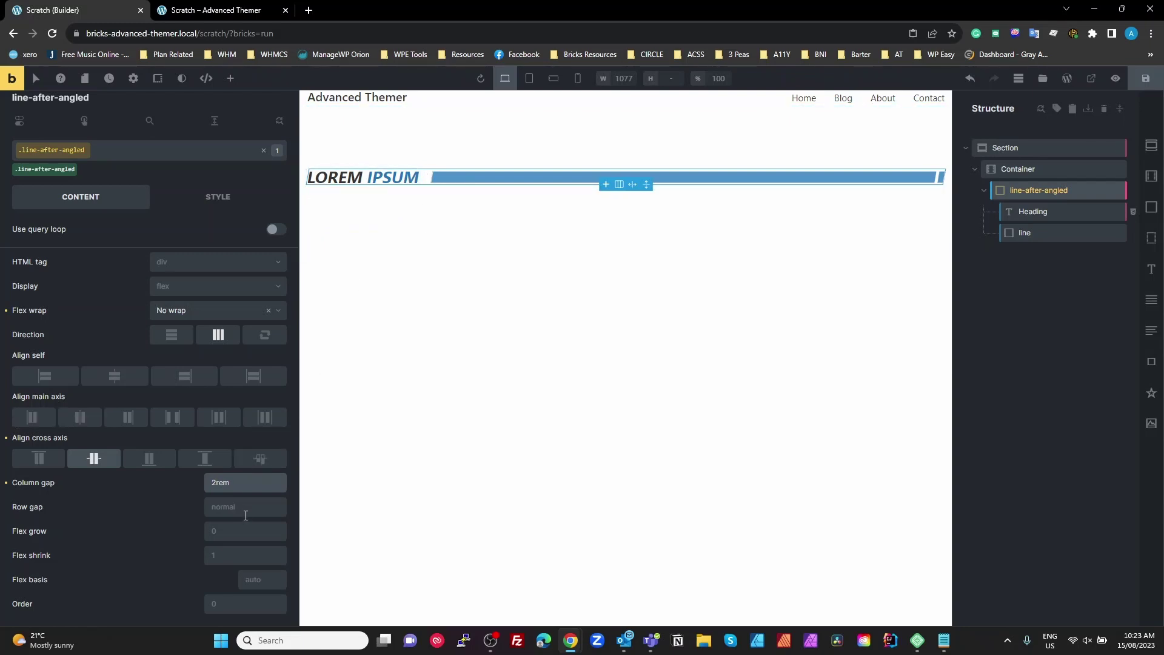
pyautogui.scroll(1, 242, 358)
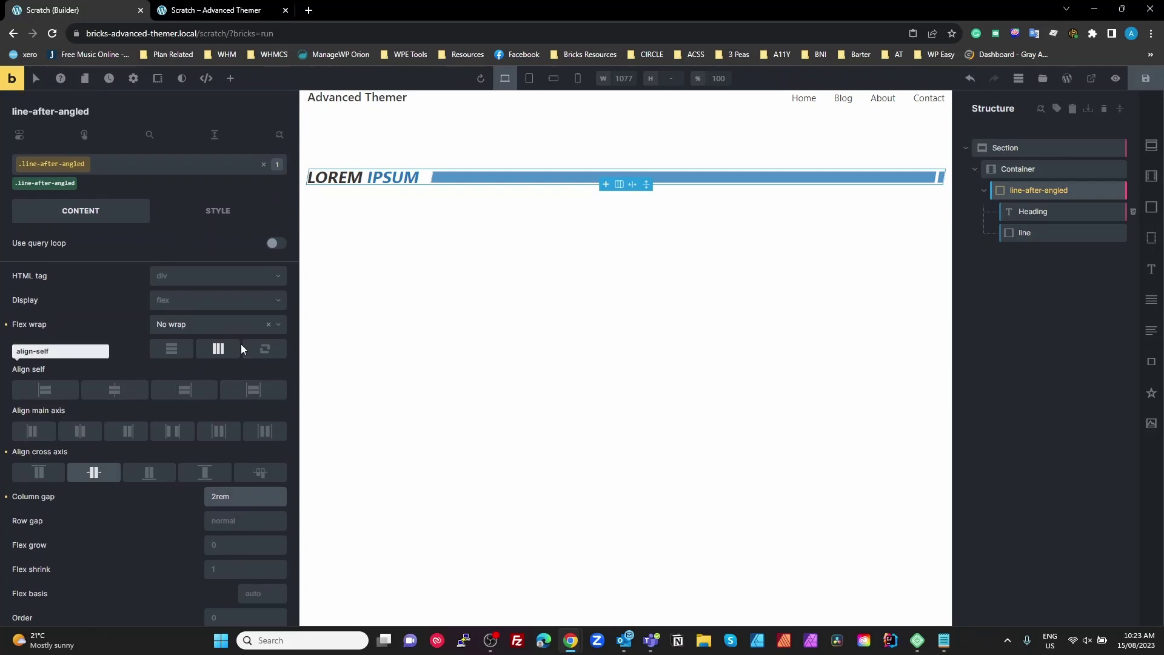
# - Give the line-after-angled wrapper a transform with Skew X of -10 degrees
pyautogui.click(217, 215)
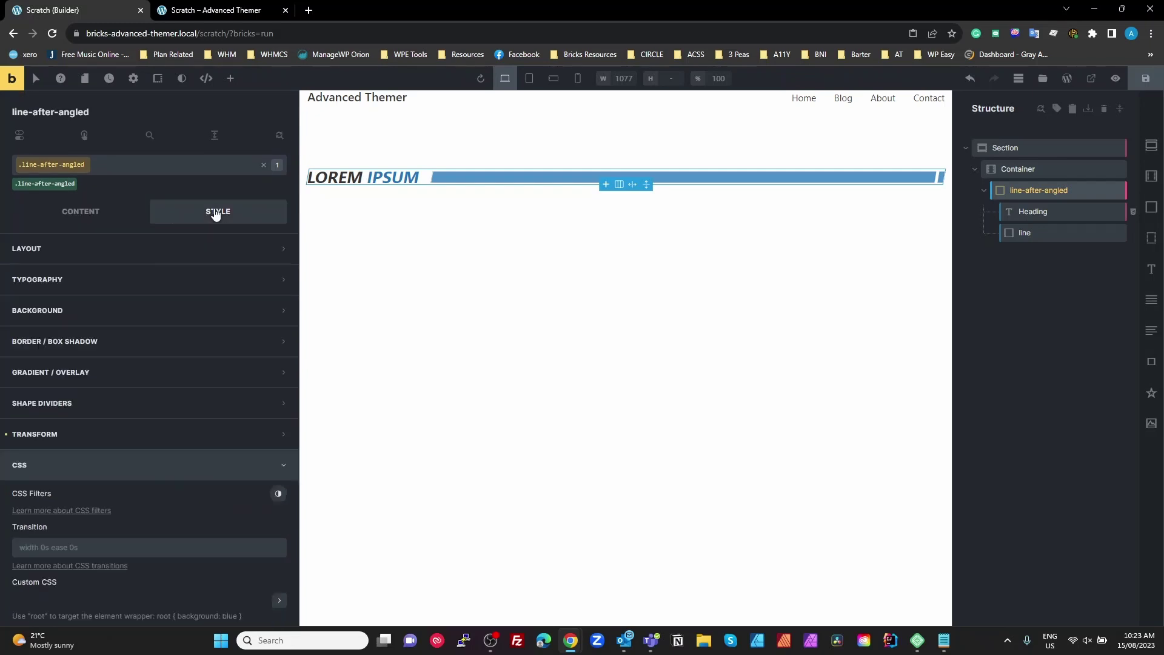
pyautogui.click(83, 437)
pyautogui.click(121, 438)
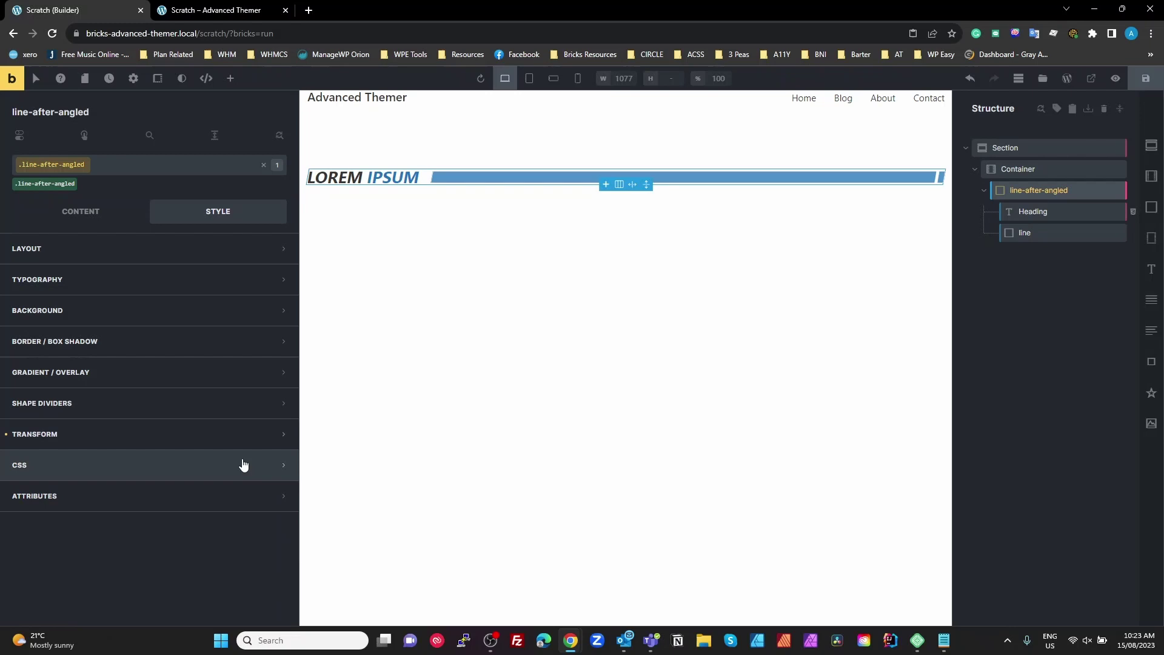
pyautogui.click(153, 440)
pyautogui.click(277, 463)
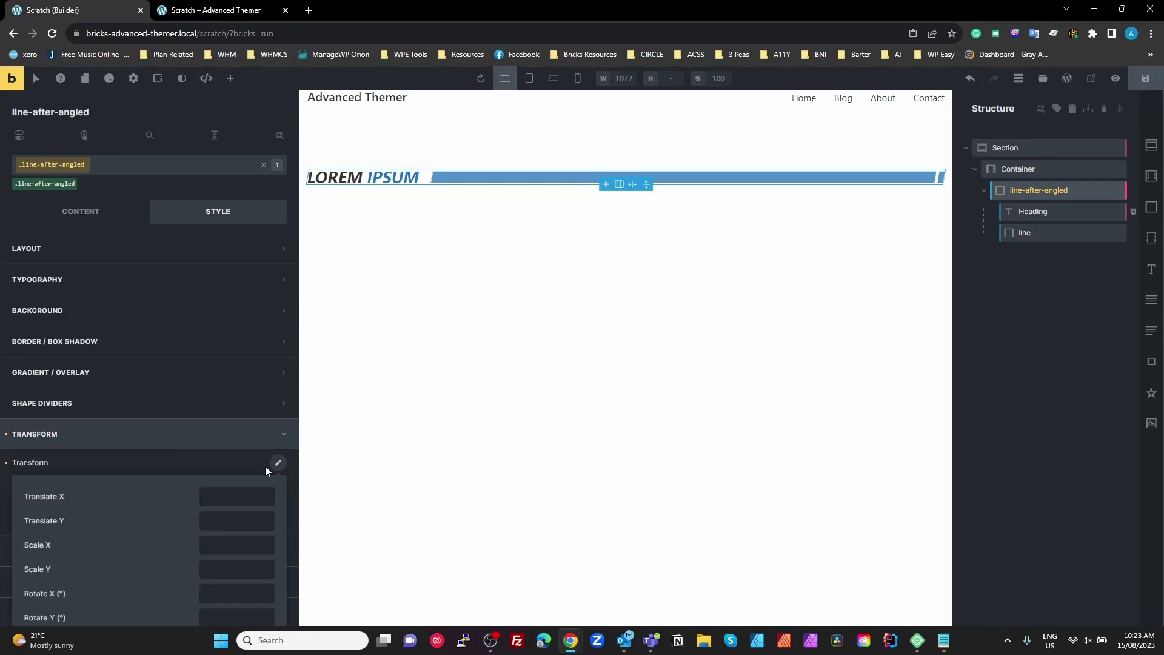
pyautogui.scroll(-2, 242, 481)
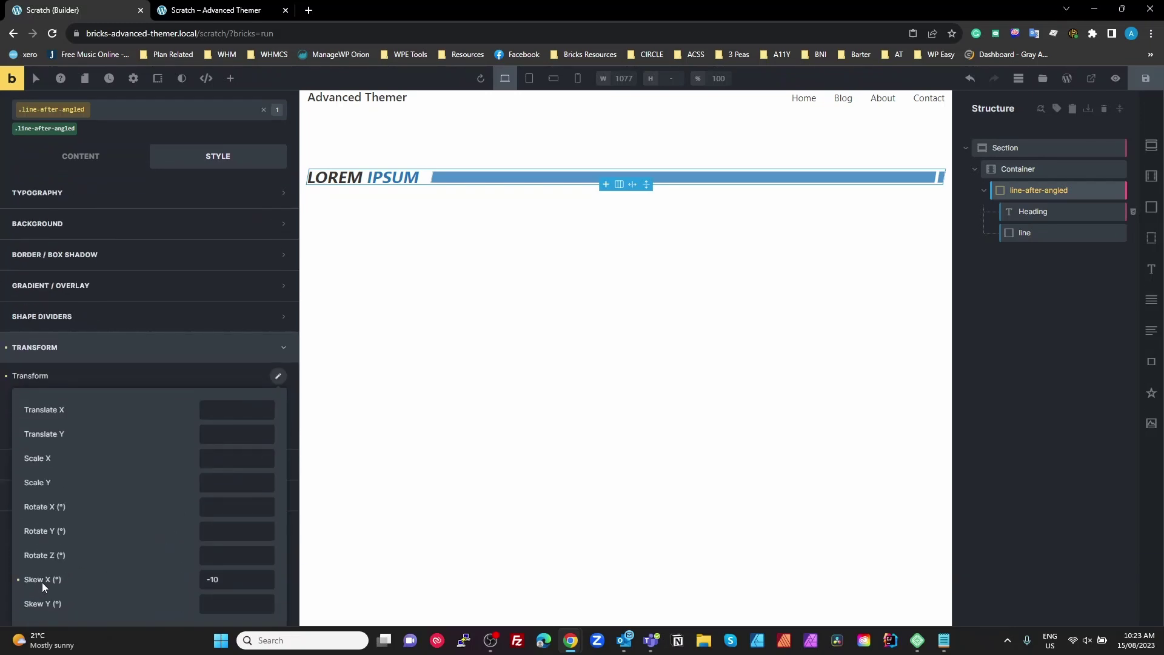
pyautogui.click(235, 579)
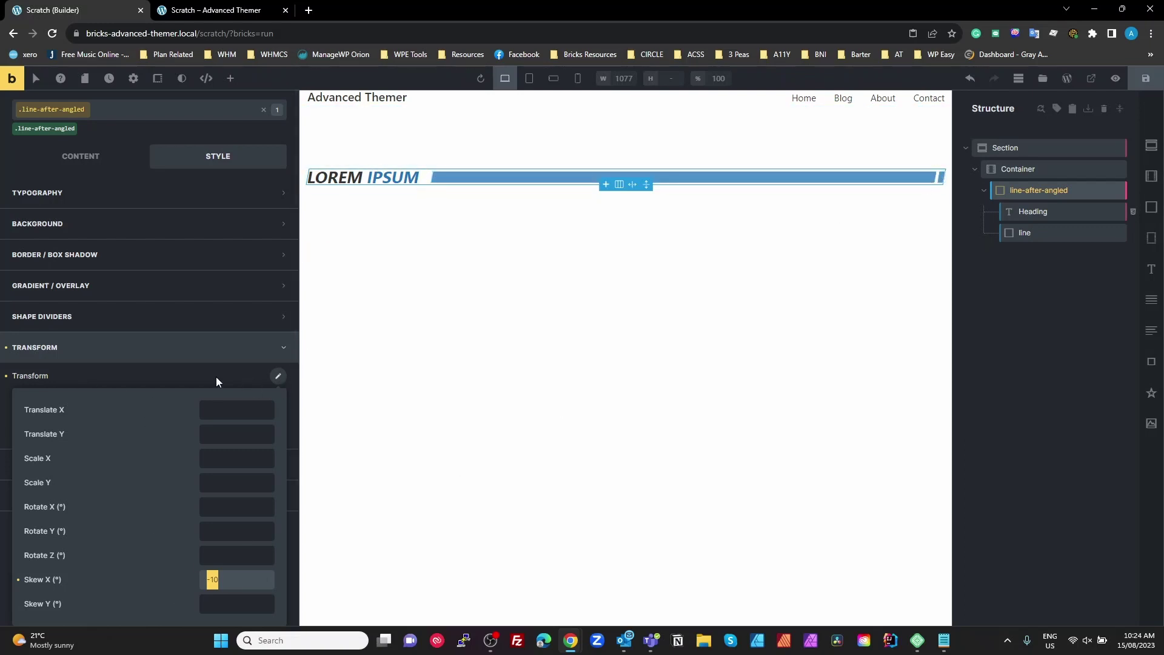
pyautogui.click(246, 376)
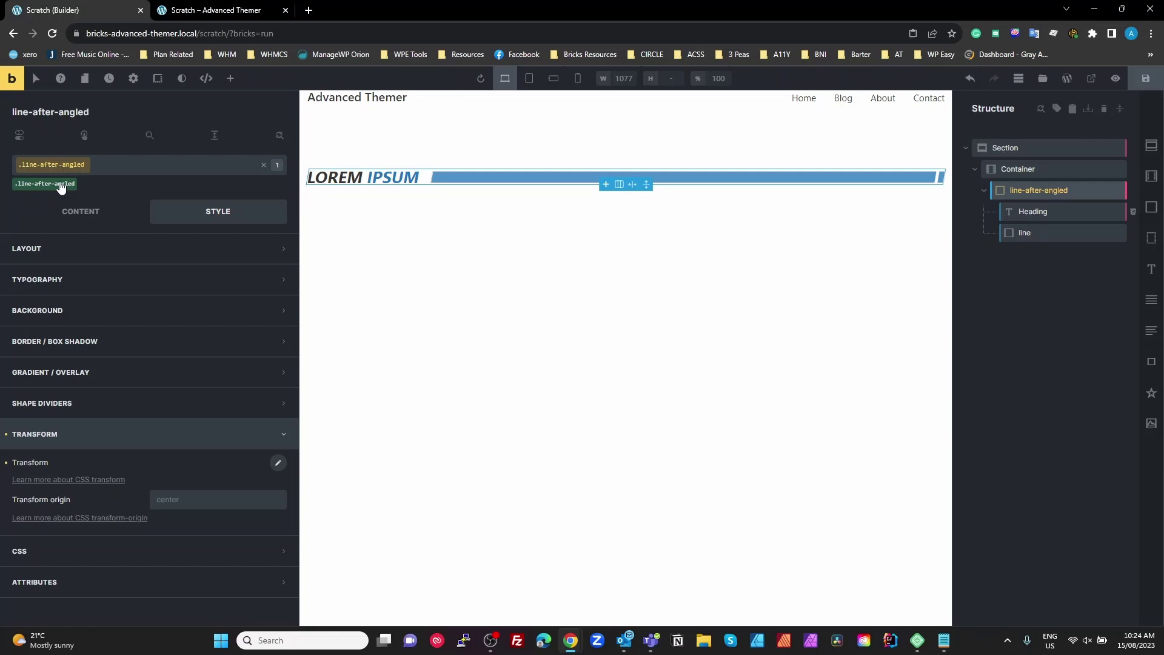
# - Select the Heading element and expand its Style CSS section to inspect it
pyautogui.click(1032, 211)
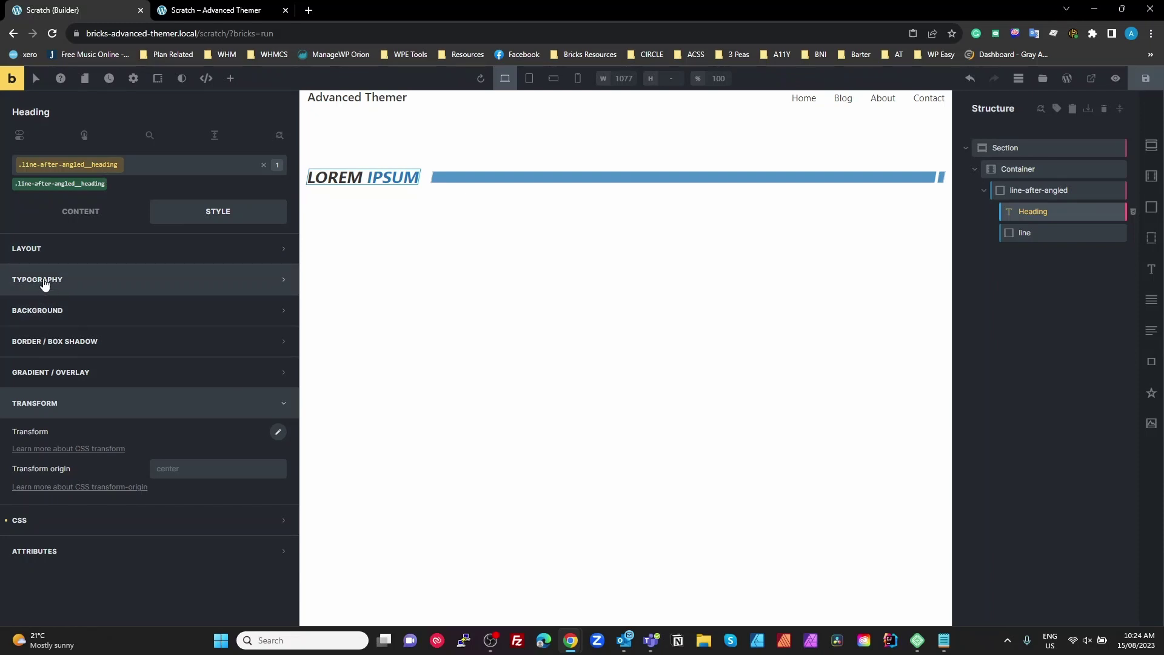
pyautogui.click(26, 520)
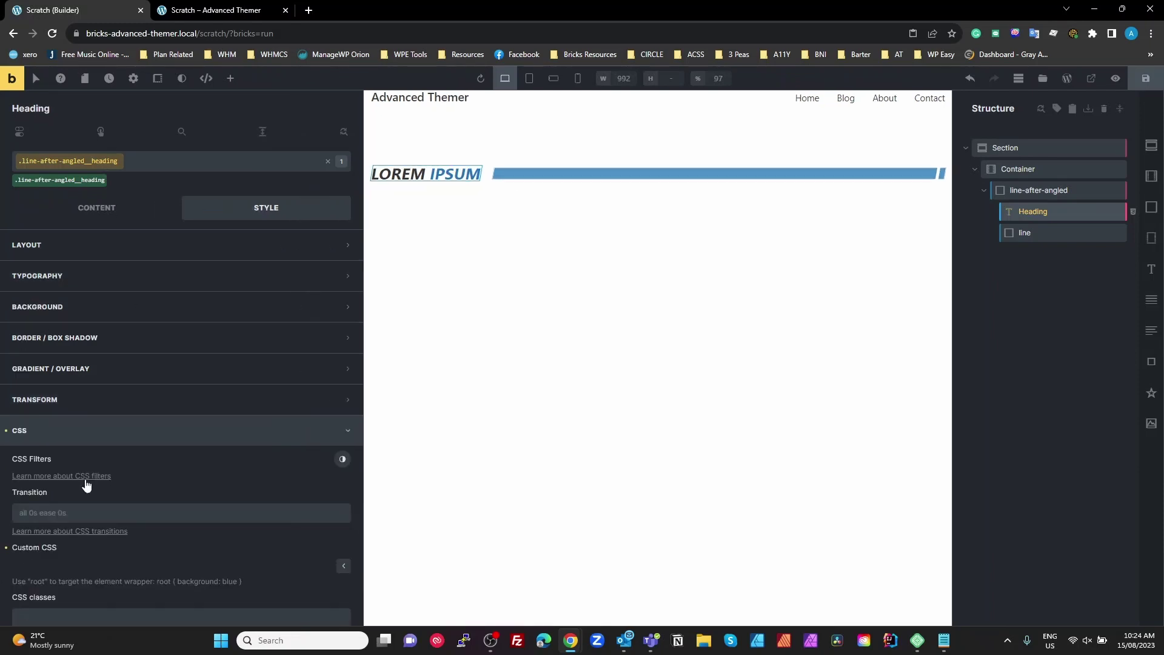
pyautogui.scroll(-2, 49, 545)
pyautogui.click(72, 318)
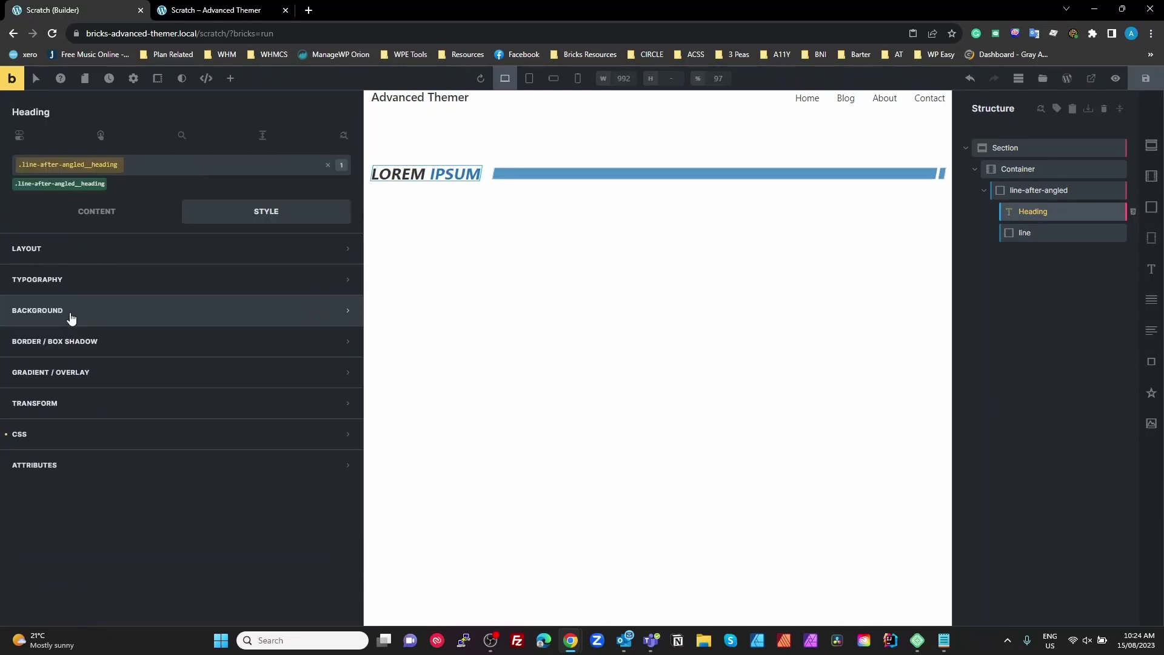
pyautogui.click(71, 317)
pyautogui.click(70, 317)
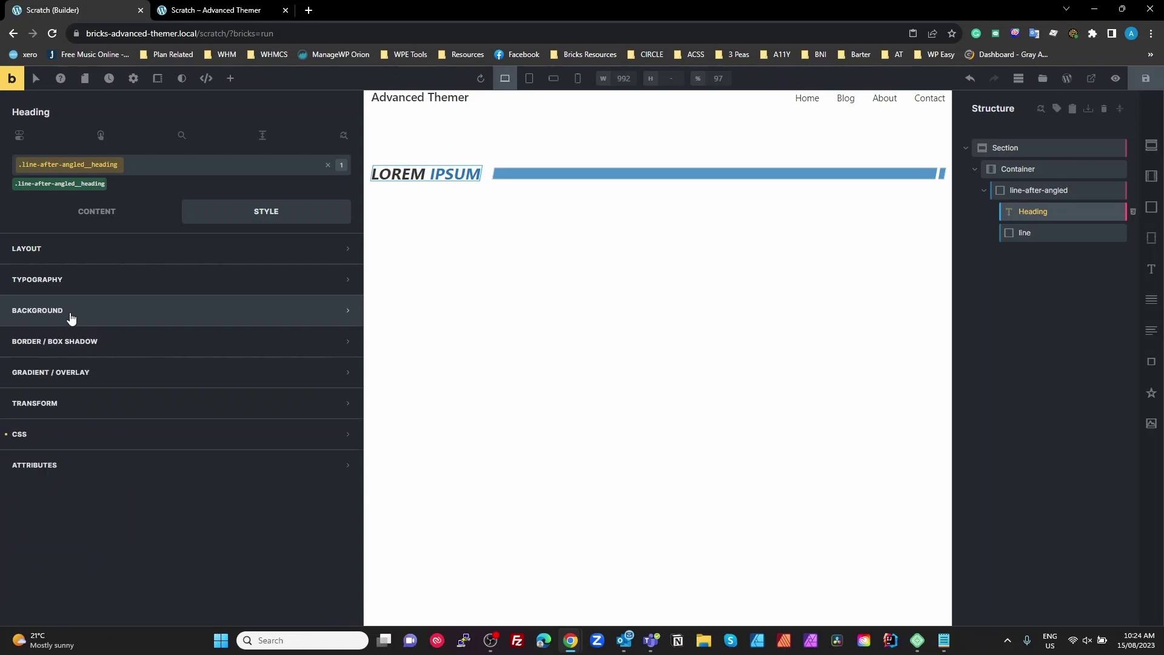
pyautogui.click(79, 444)
pyautogui.scroll(-3, 115, 452)
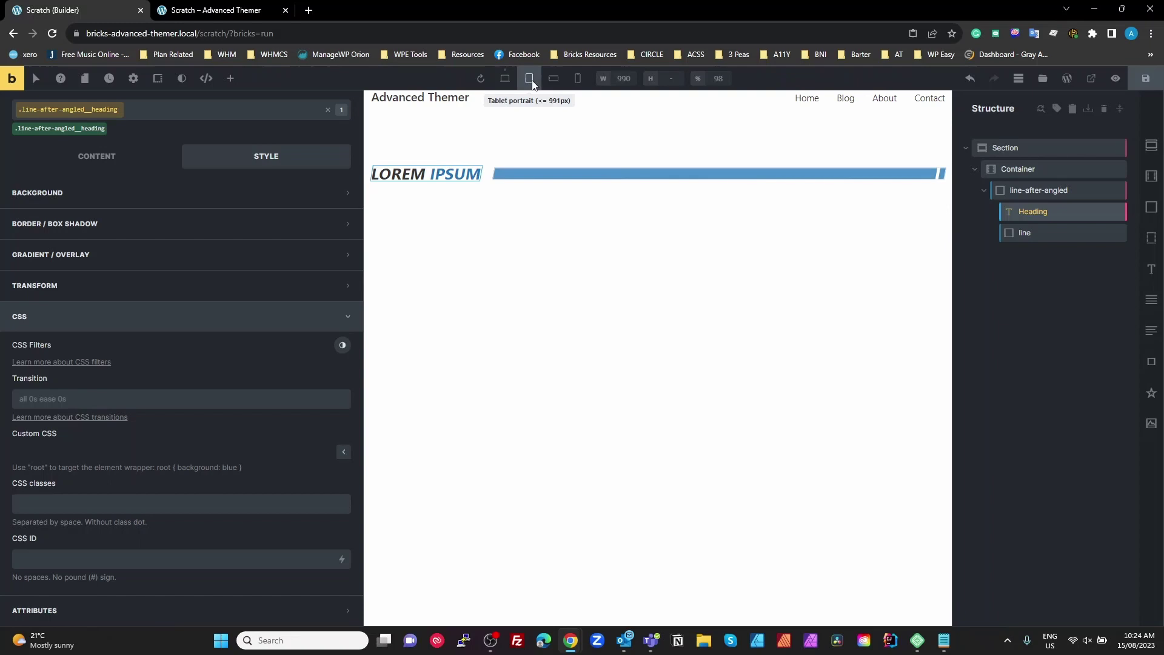
pyautogui.click(53, 316)
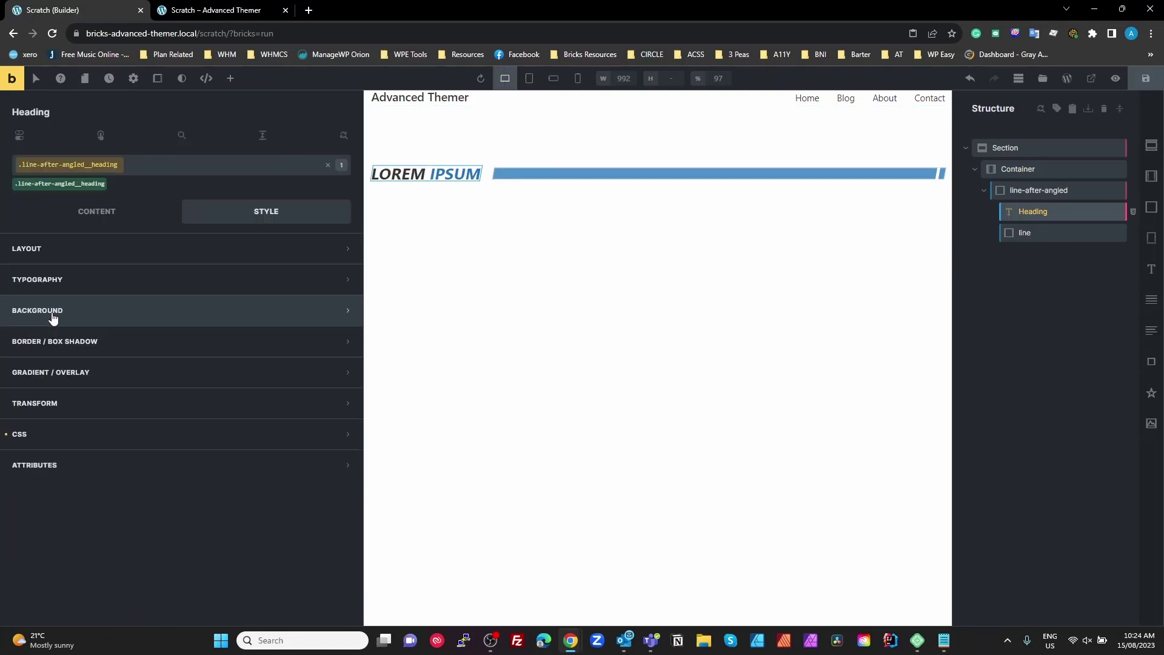
pyautogui.click(53, 313)
pyautogui.click(52, 315)
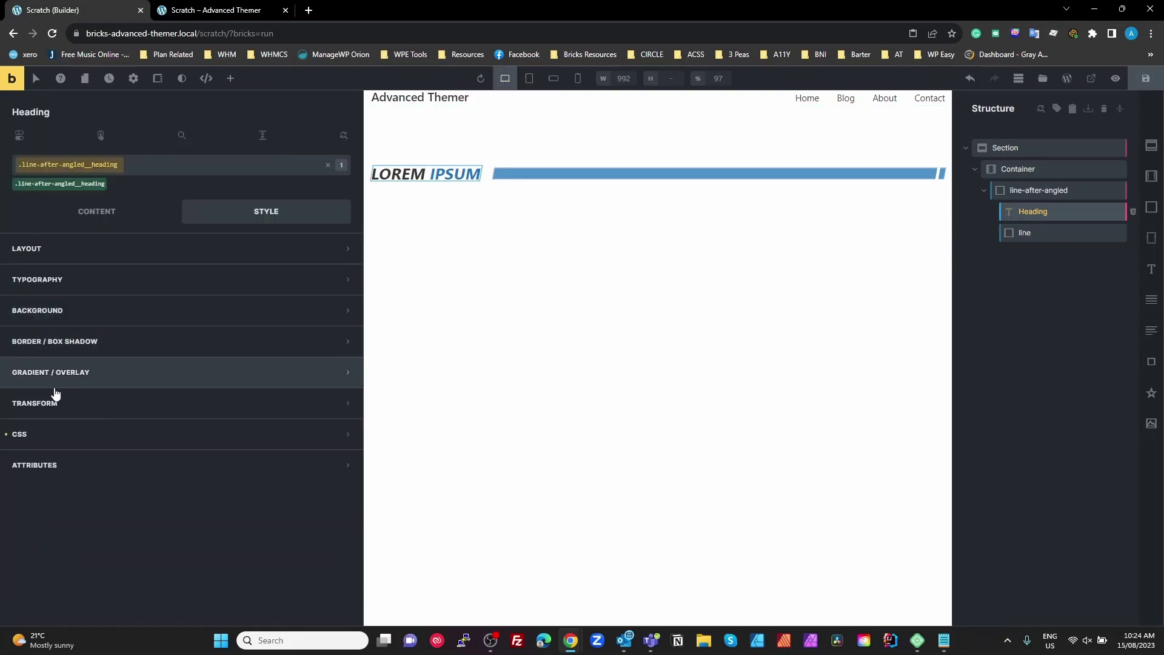
# - Reopen the heading's CSS settings and review its line-after-angled__heading styles
pyautogui.click(38, 435)
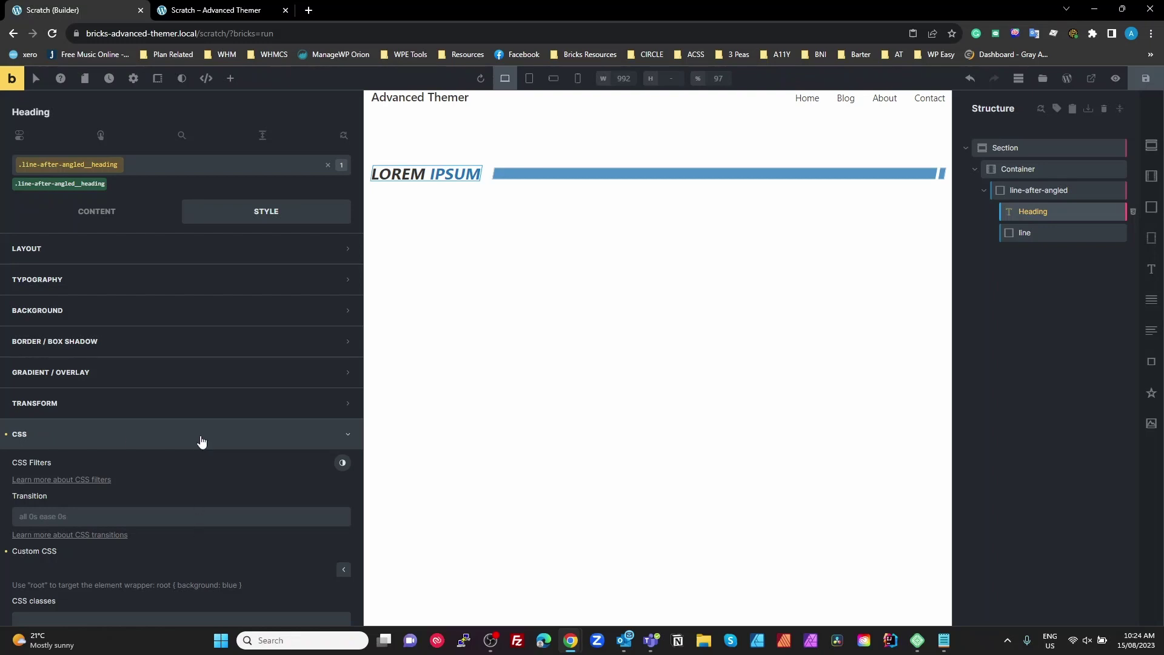
pyautogui.scroll(-2, 270, 450)
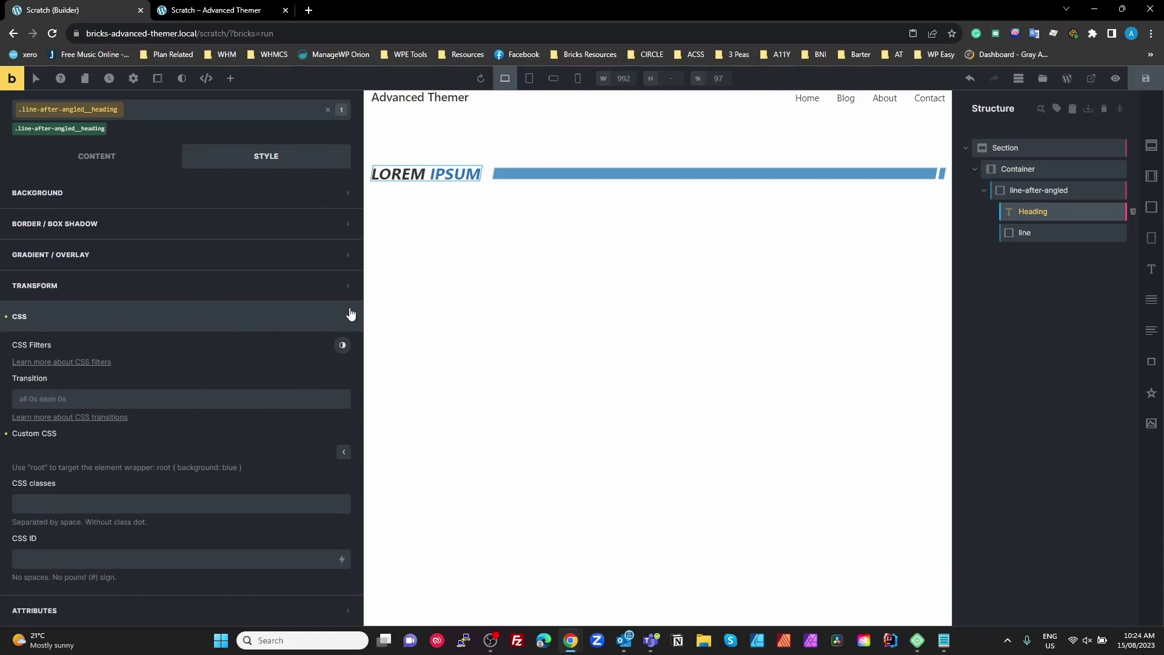
pyautogui.click(348, 315)
pyautogui.click(348, 318)
pyautogui.click(349, 319)
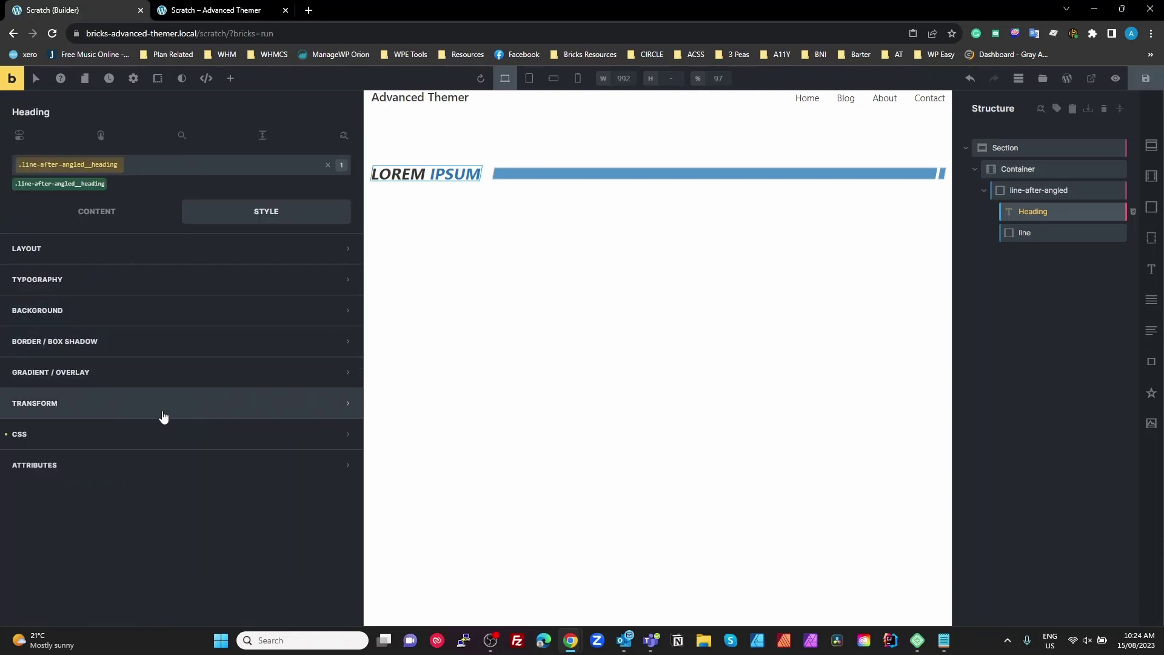
pyautogui.click(151, 442)
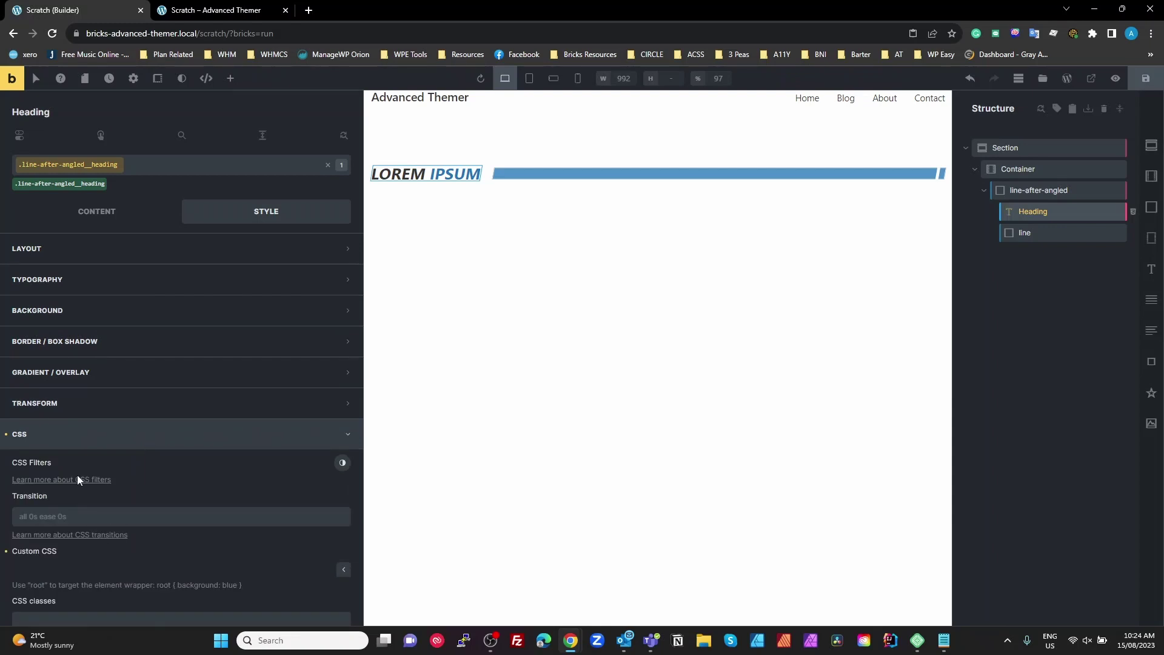
pyautogui.click(83, 447)
pyautogui.moveTo(83, 447); pyautogui.dragTo(100, 599)
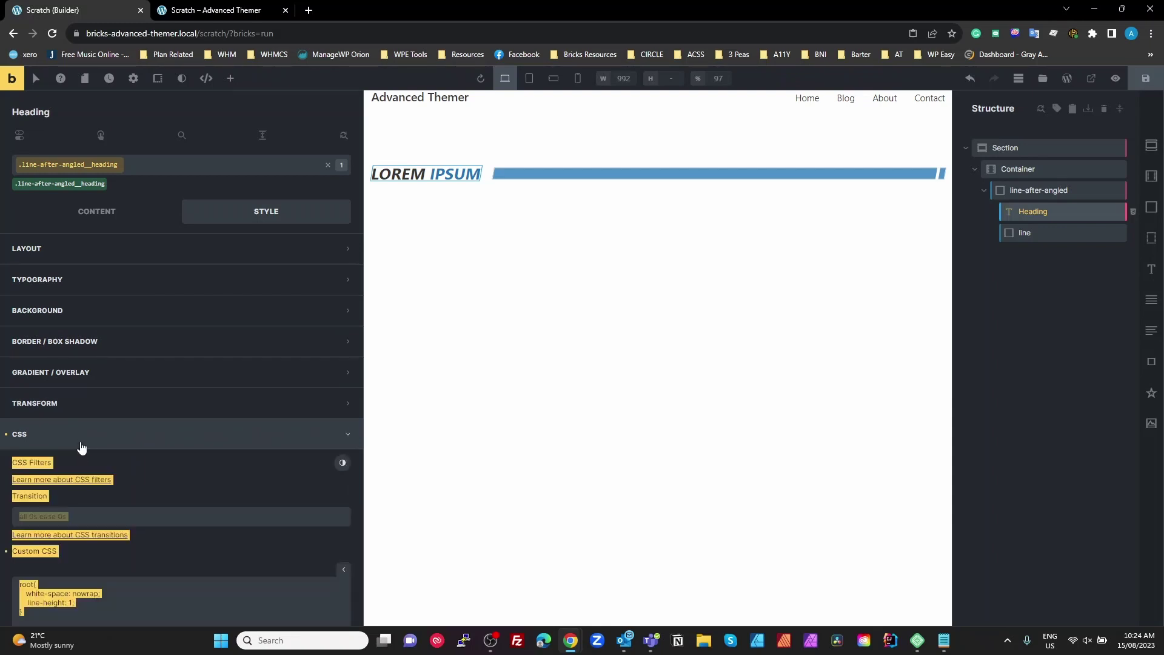
pyautogui.click(157, 484)
pyautogui.click(144, 436)
pyautogui.click(146, 438)
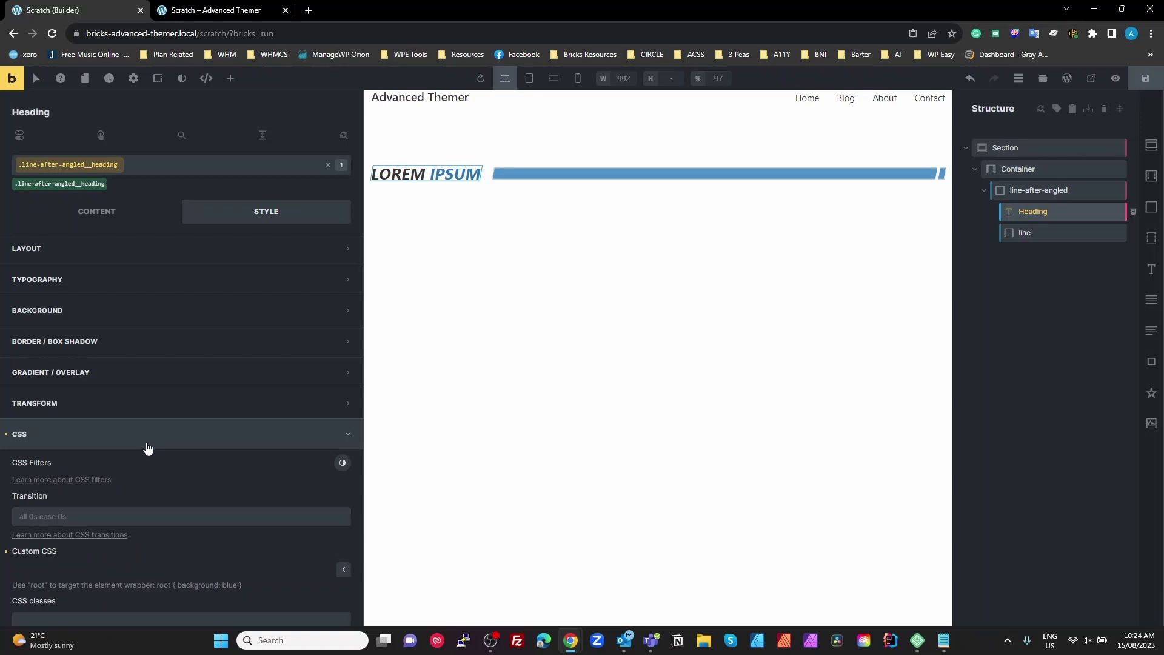
pyautogui.scroll(-2, 182, 485)
pyautogui.scroll(2, 182, 486)
# - Save the page, reload the builder, and select the line element in Structure
pyautogui.click(1145, 78)
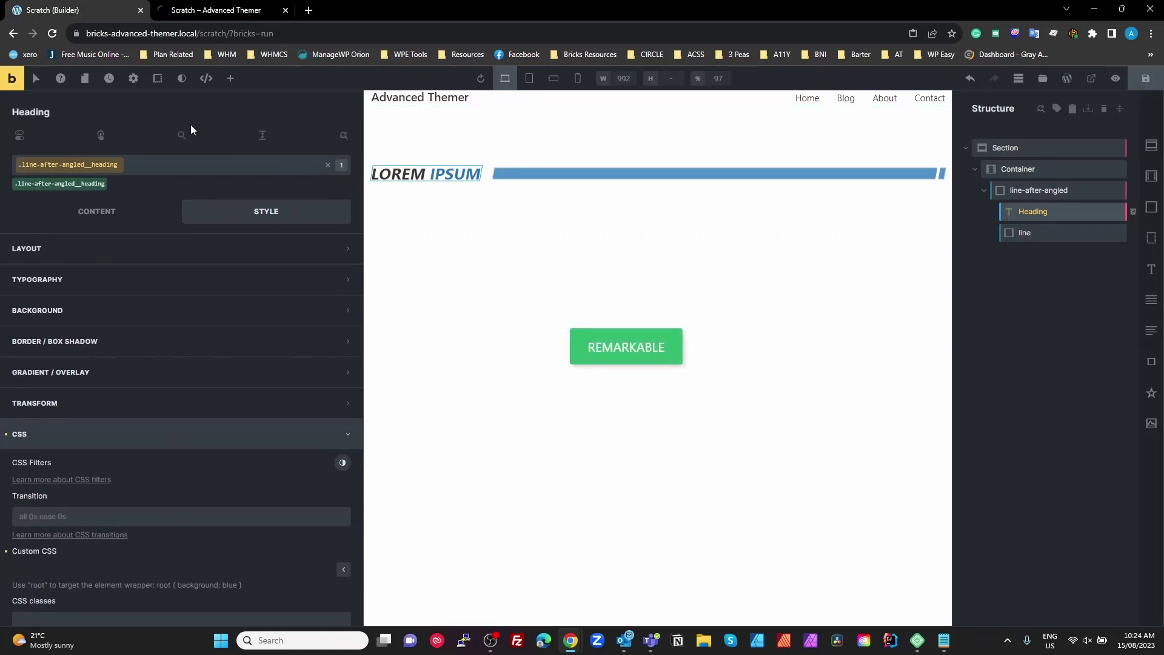
pyautogui.click(53, 35)
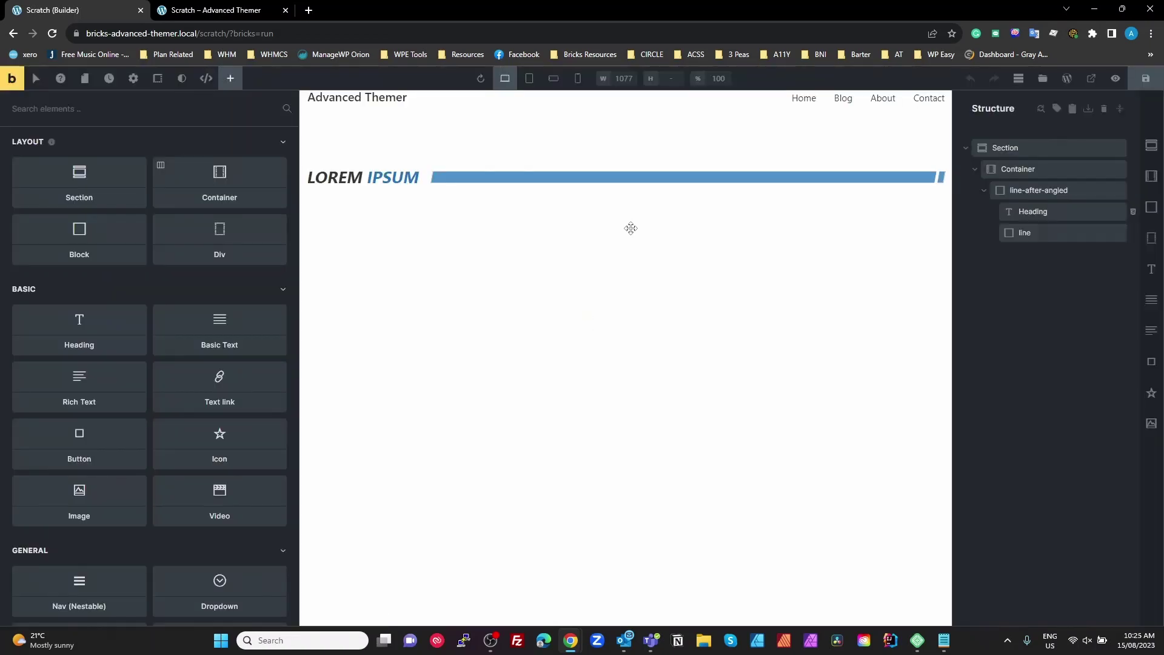
pyautogui.click(1023, 233)
# - Target the Heading's class and open its custom CSS settings
pyautogui.click(1020, 214)
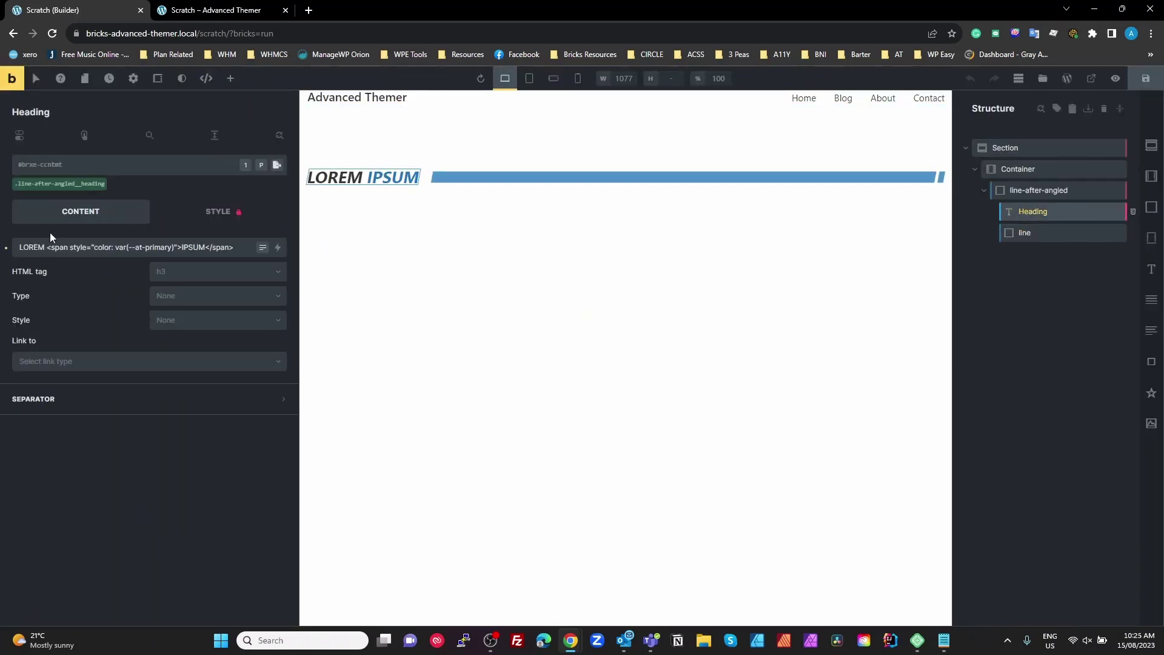
pyautogui.click(85, 184)
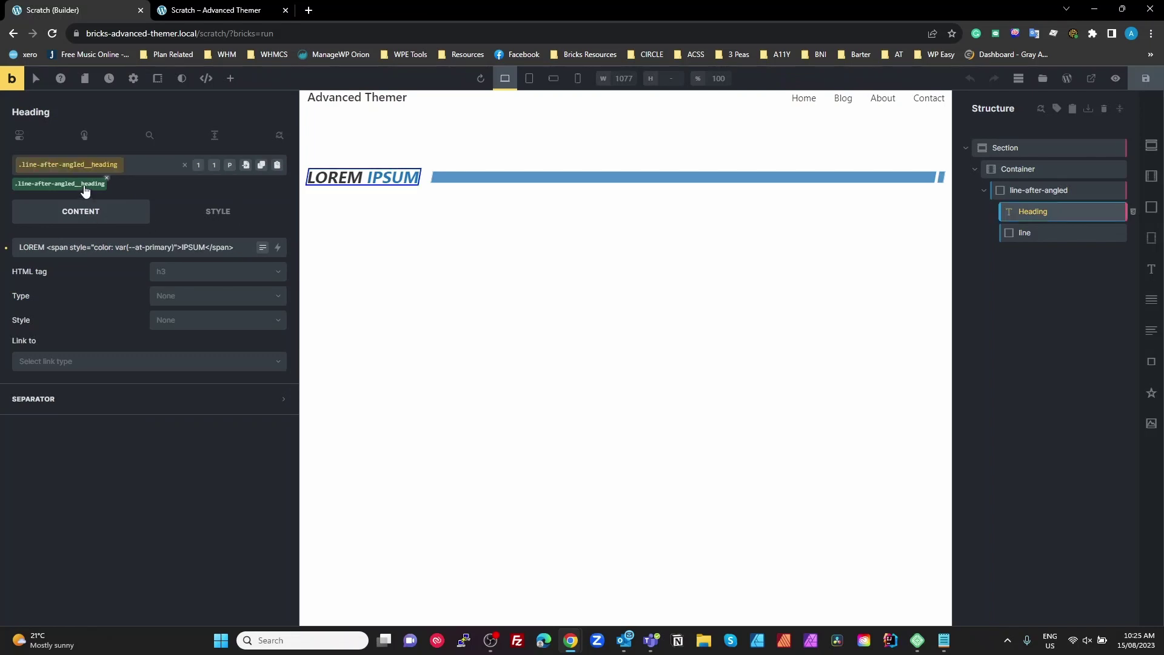
pyautogui.click(215, 214)
pyautogui.click(65, 434)
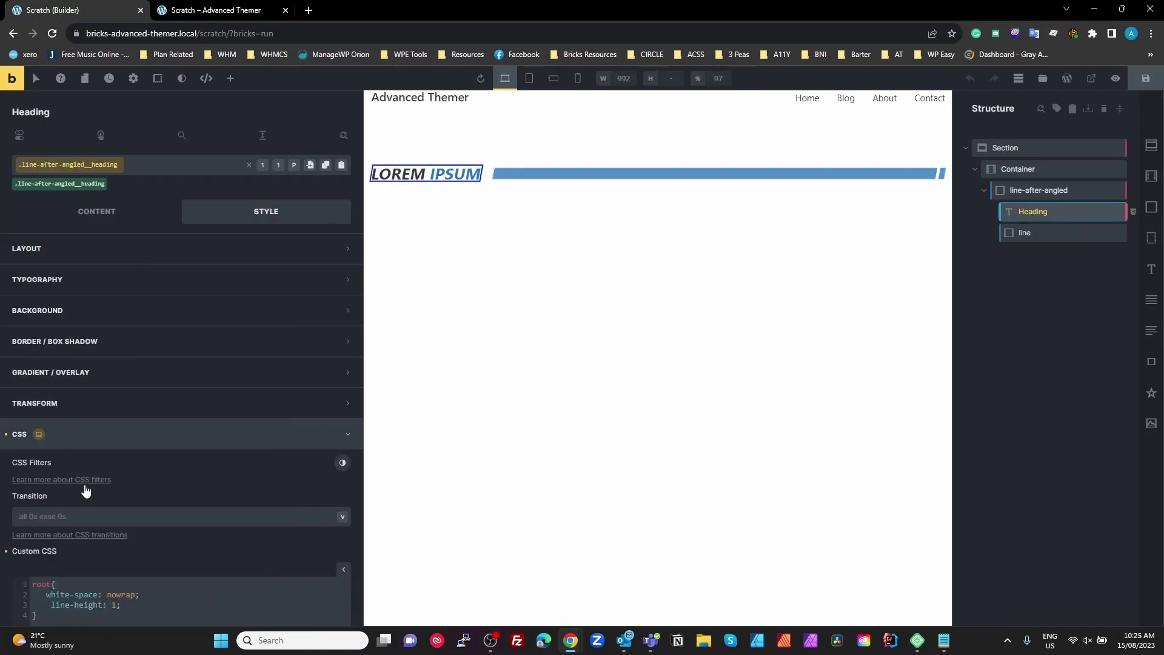
pyautogui.scroll(-3, 66, 601)
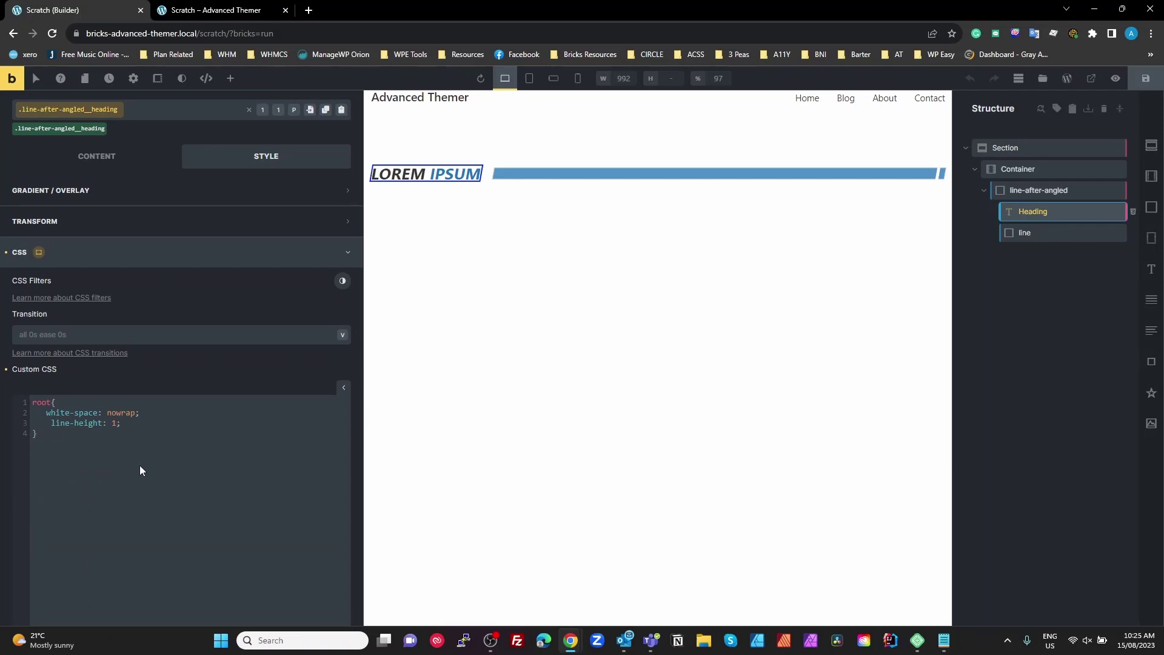
pyautogui.scroll(2, 291, 360)
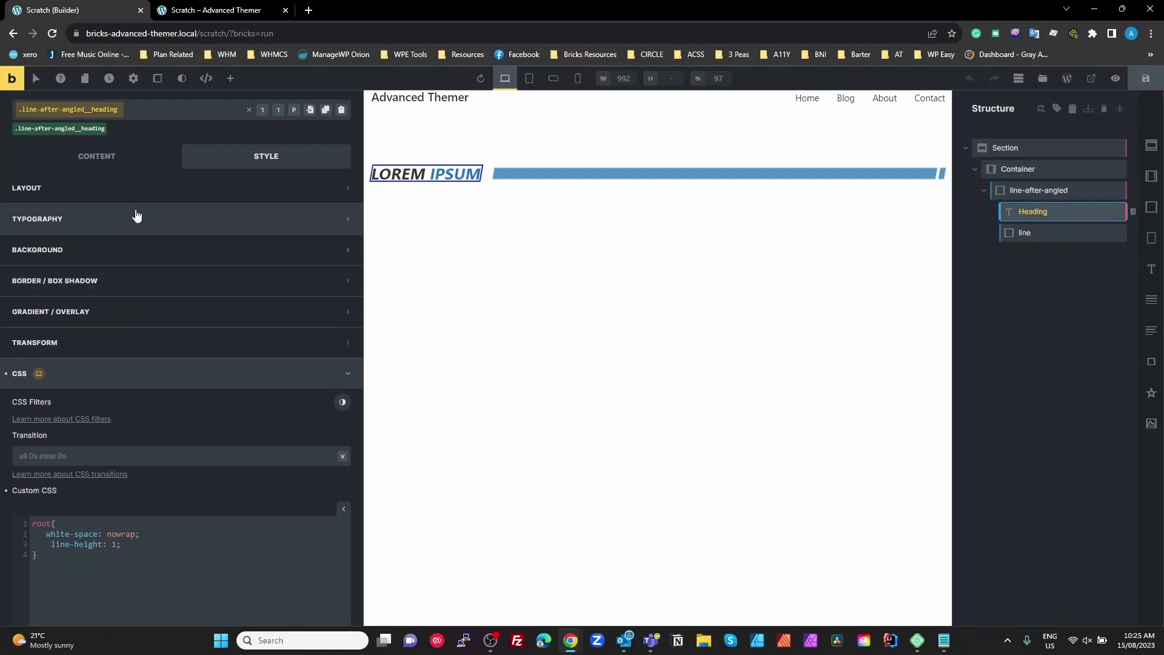
pyautogui.scroll(-2, 97, 405)
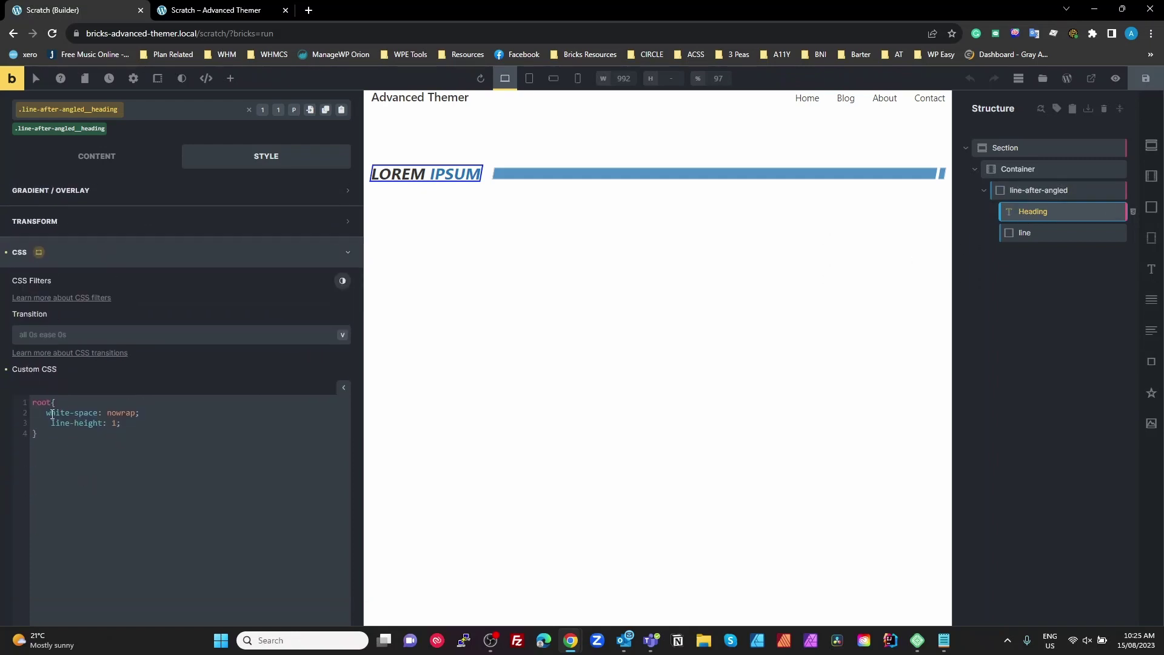
# - Review the white-space: nowrap and line-height: 1 rules, then select the line element
pyautogui.moveTo(46, 412); pyautogui.dragTo(119, 407)
pyautogui.moveTo(47, 413); pyautogui.dragTo(103, 413)
pyautogui.click(187, 443)
pyautogui.moveTo(47, 426); pyautogui.dragTo(120, 426)
pyautogui.scroll(3, 97, 258)
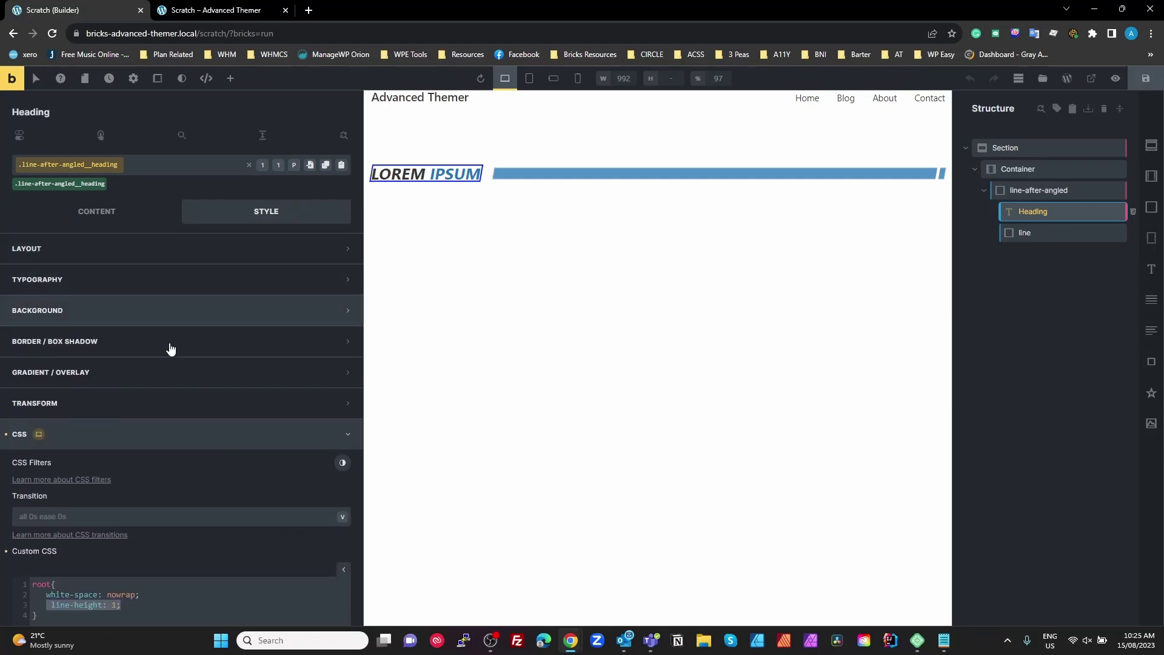
pyautogui.scroll(-3, 170, 349)
pyautogui.moveTo(93, 385); pyautogui.dragTo(11, 344)
pyautogui.click(106, 399)
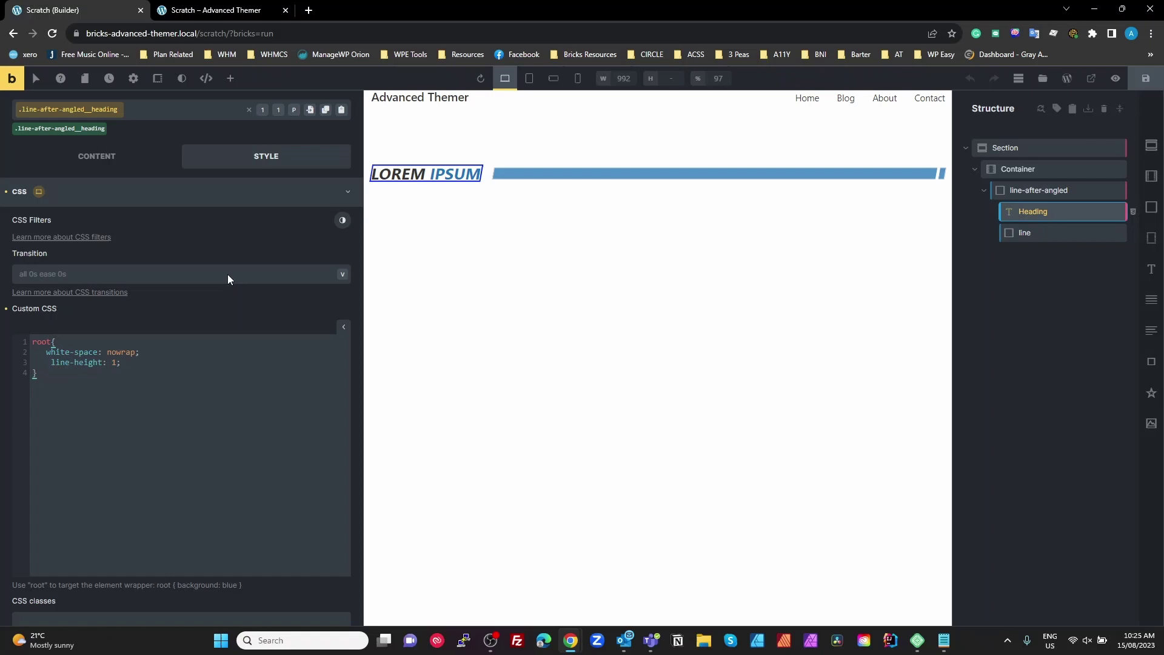
pyautogui.click(1025, 230)
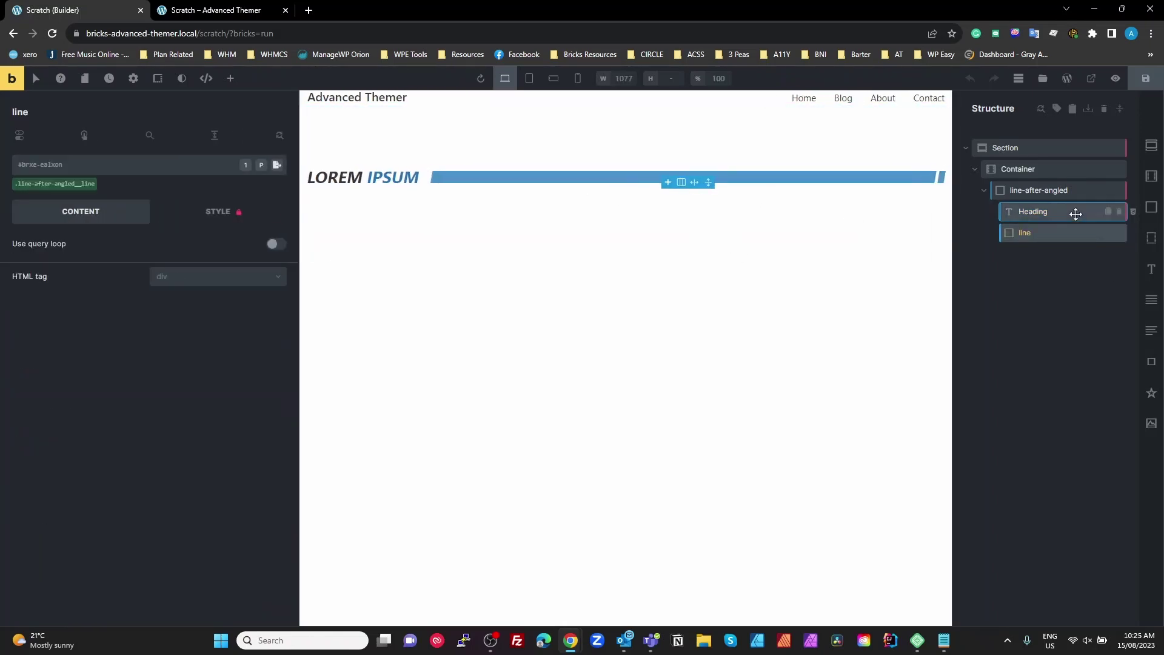
# - Set the line class height to 1.5rem and its minimum height to unset
pyautogui.click(60, 185)
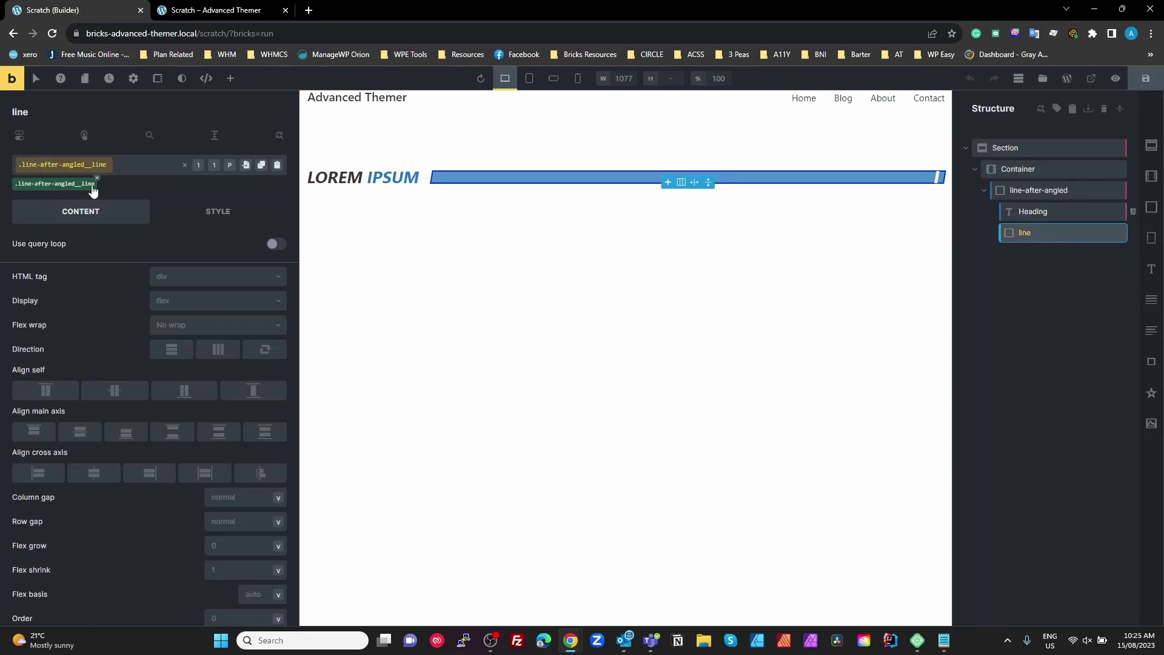
pyautogui.click(222, 217)
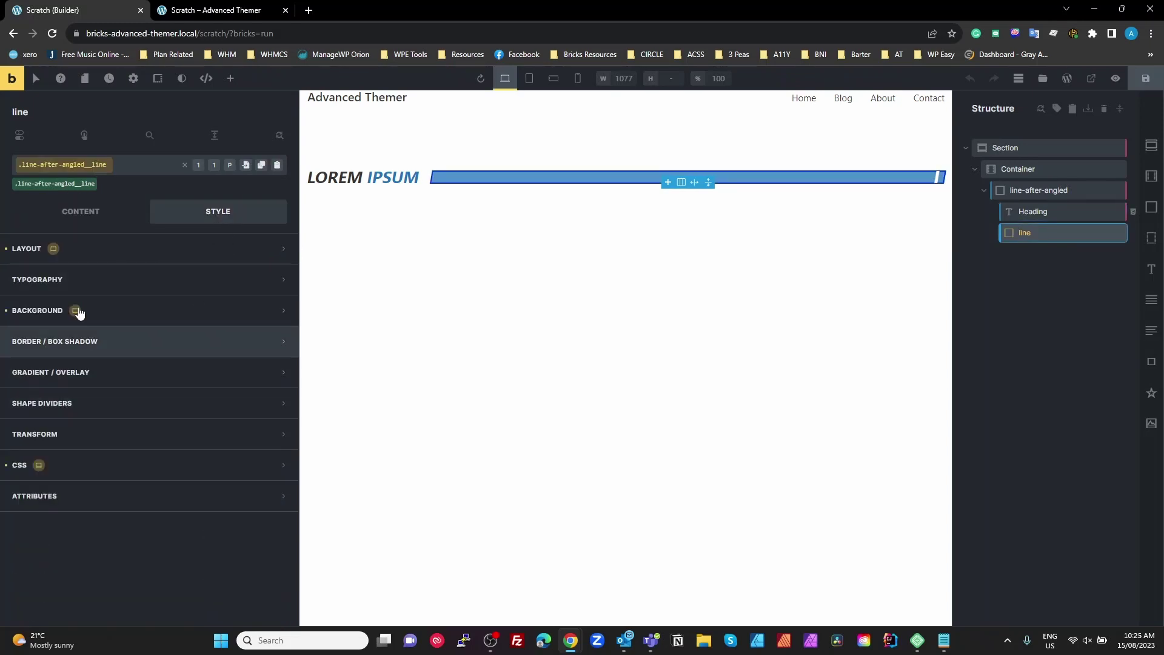
pyautogui.click(35, 261)
pyautogui.scroll(-3, 172, 343)
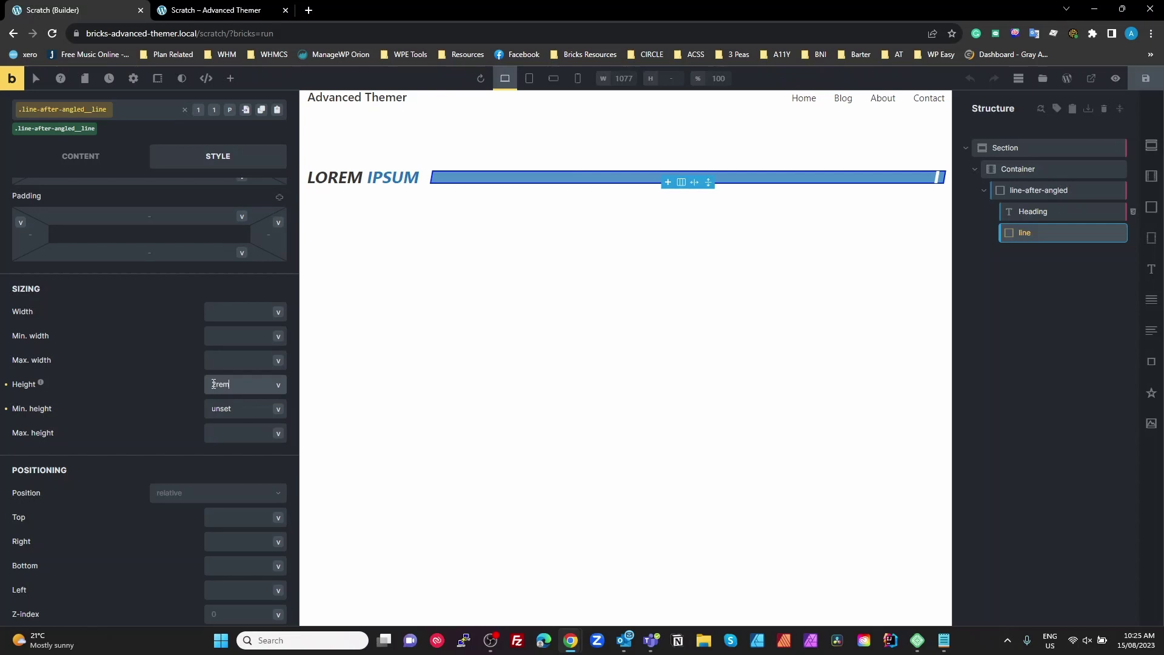
pyautogui.moveTo(215, 384); pyautogui.dragTo(206, 390)
pyautogui.write('1.5')
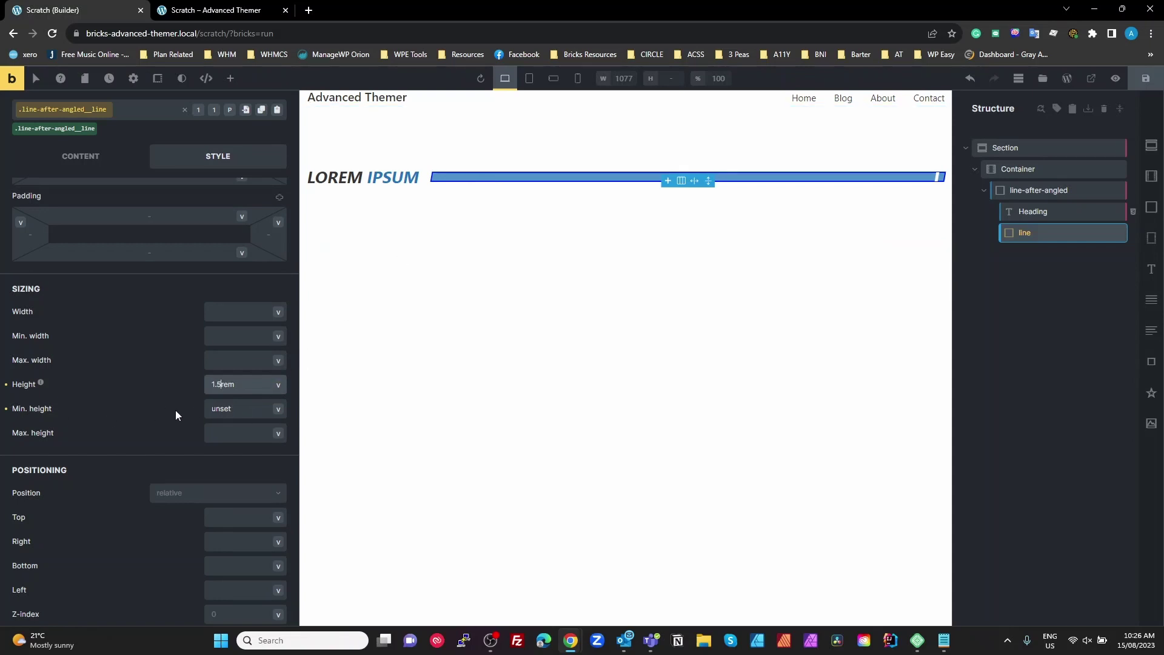
pyautogui.click(6, 409)
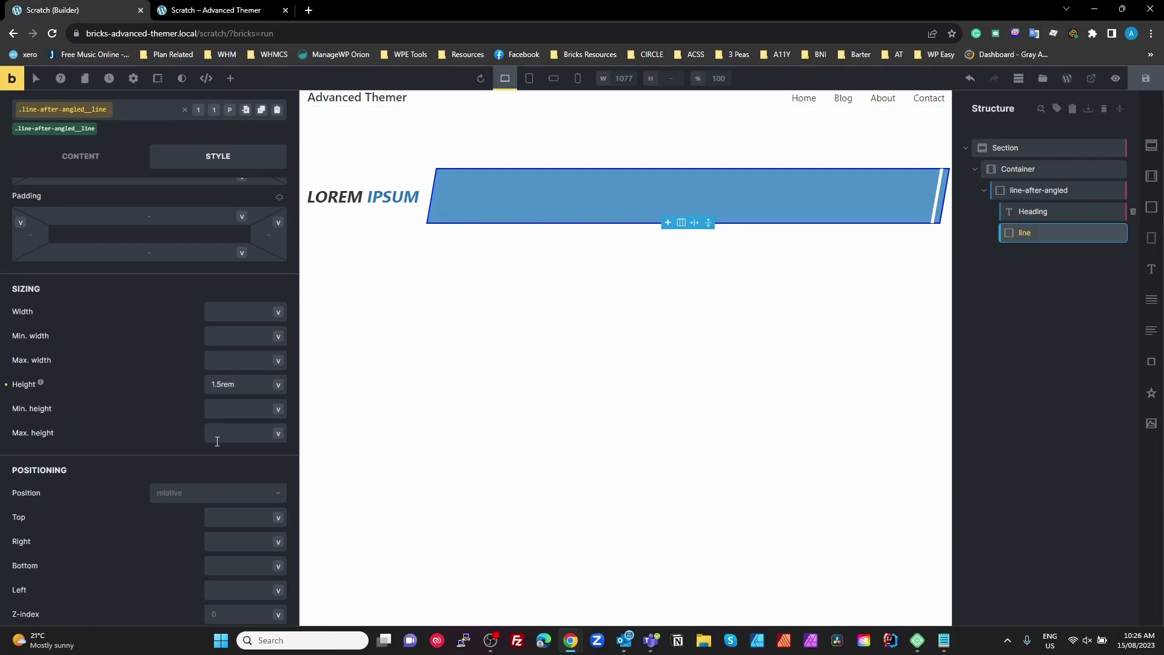
pyautogui.click(223, 415)
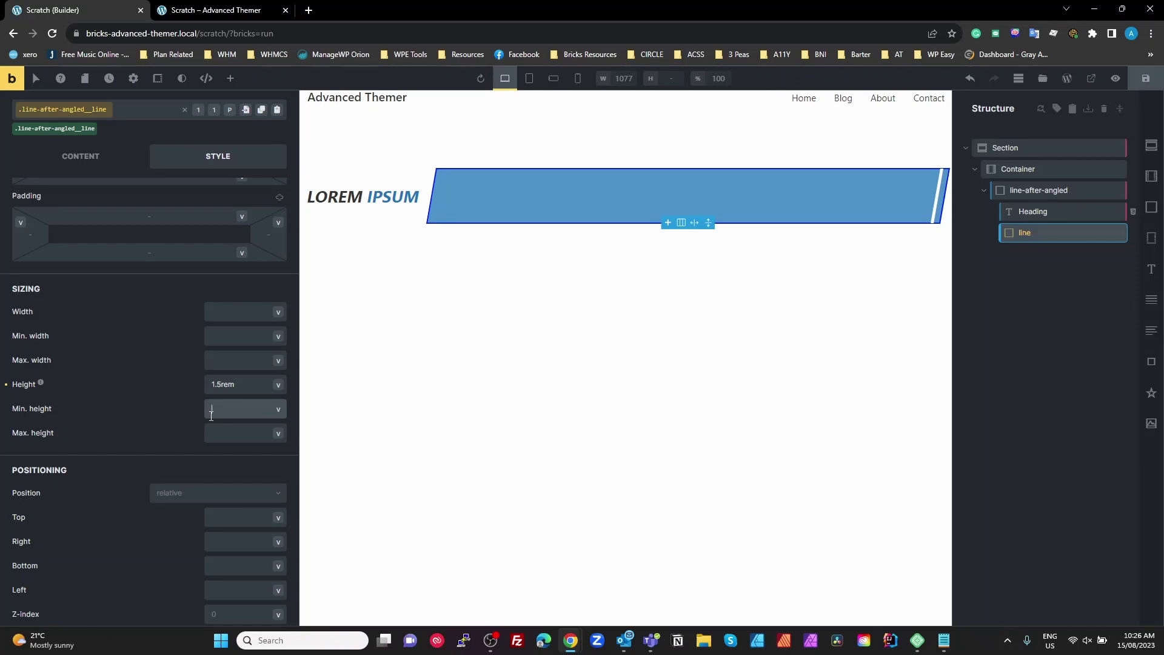
pyautogui.write('unset')
pyautogui.press('Return')
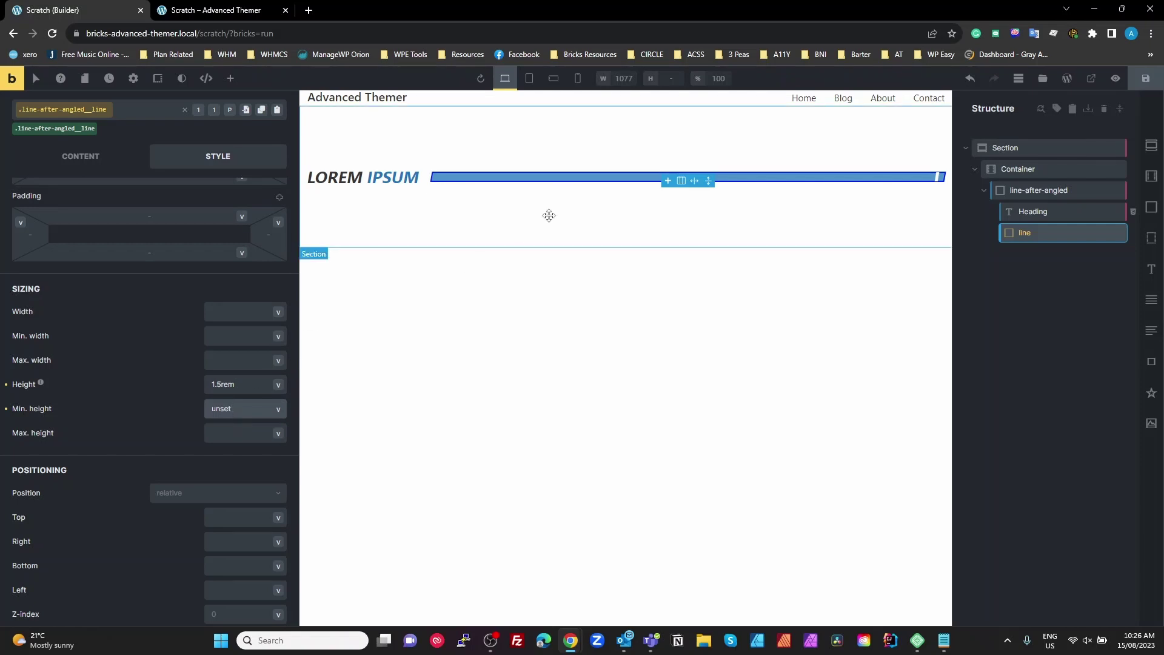
# - Check the line's background colour, keeping it, and expand its custom CSS
pyautogui.scroll(-8, 248, 383)
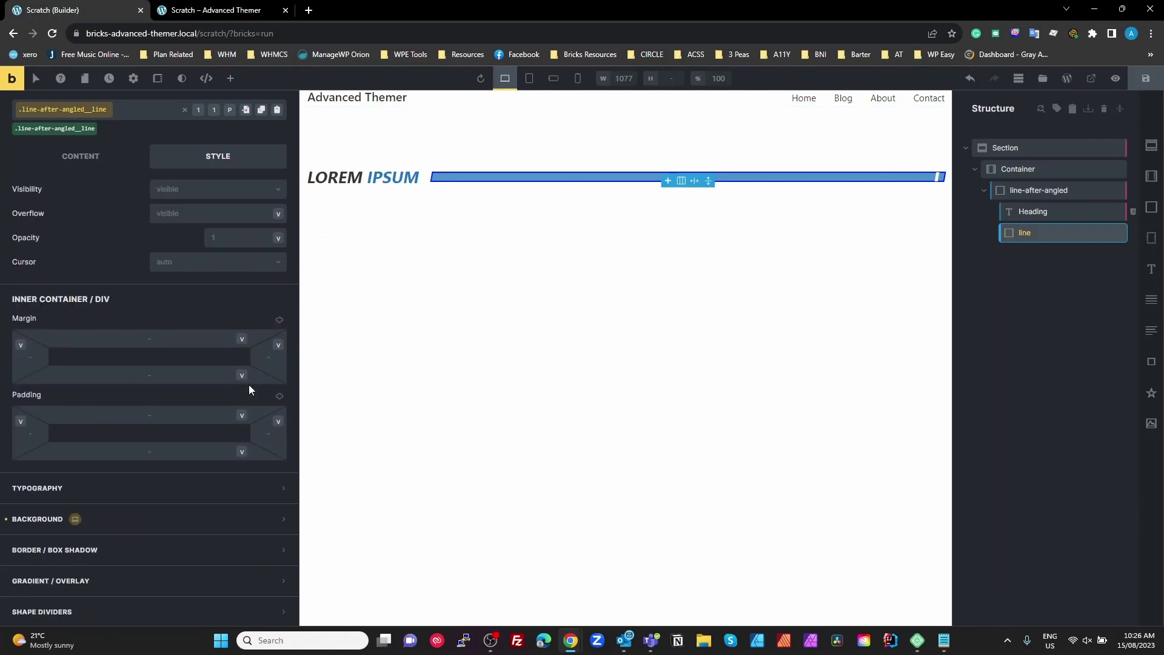
pyautogui.scroll(-2, 249, 388)
pyautogui.click(172, 421)
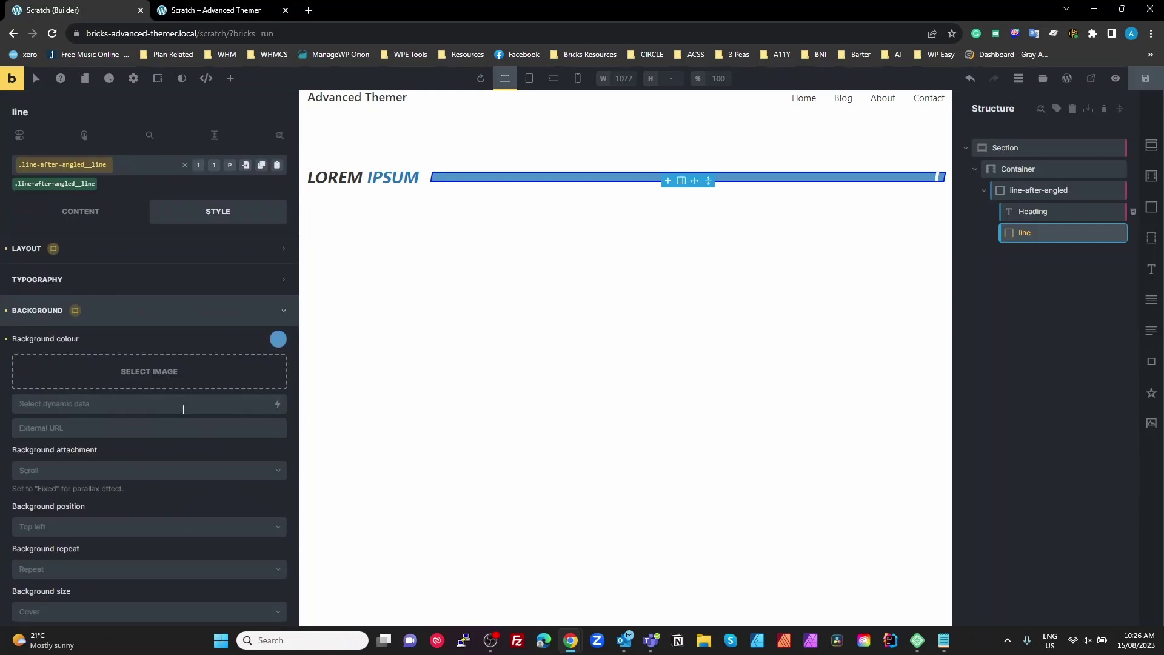
pyautogui.click(286, 342)
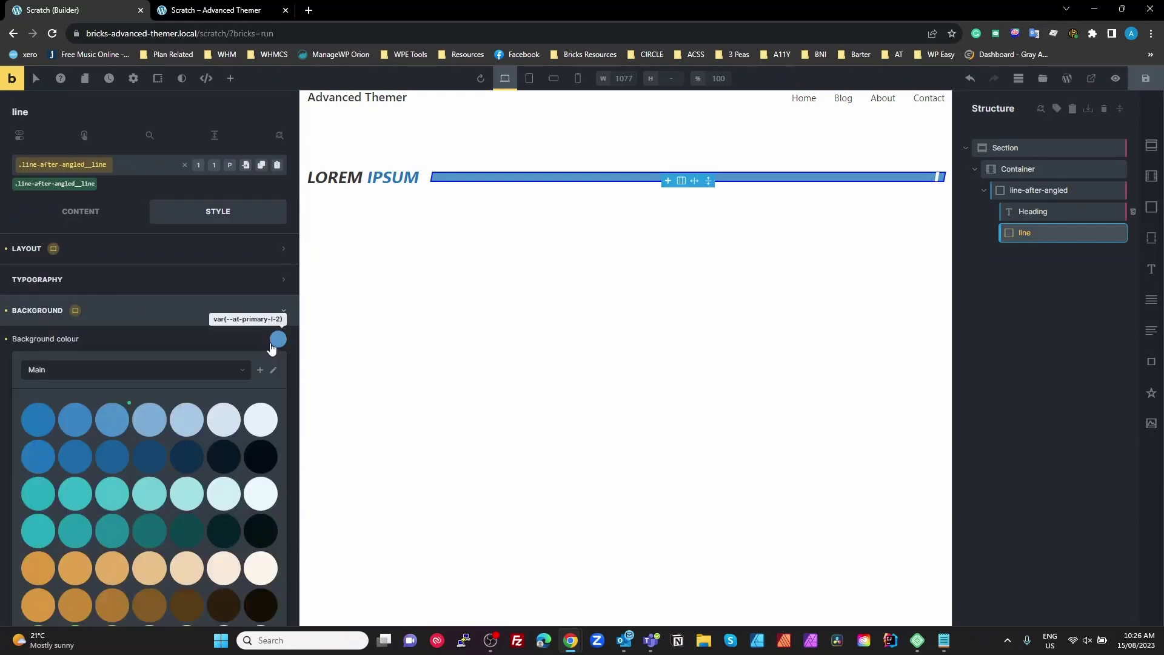
pyautogui.click(210, 315)
pyautogui.click(97, 465)
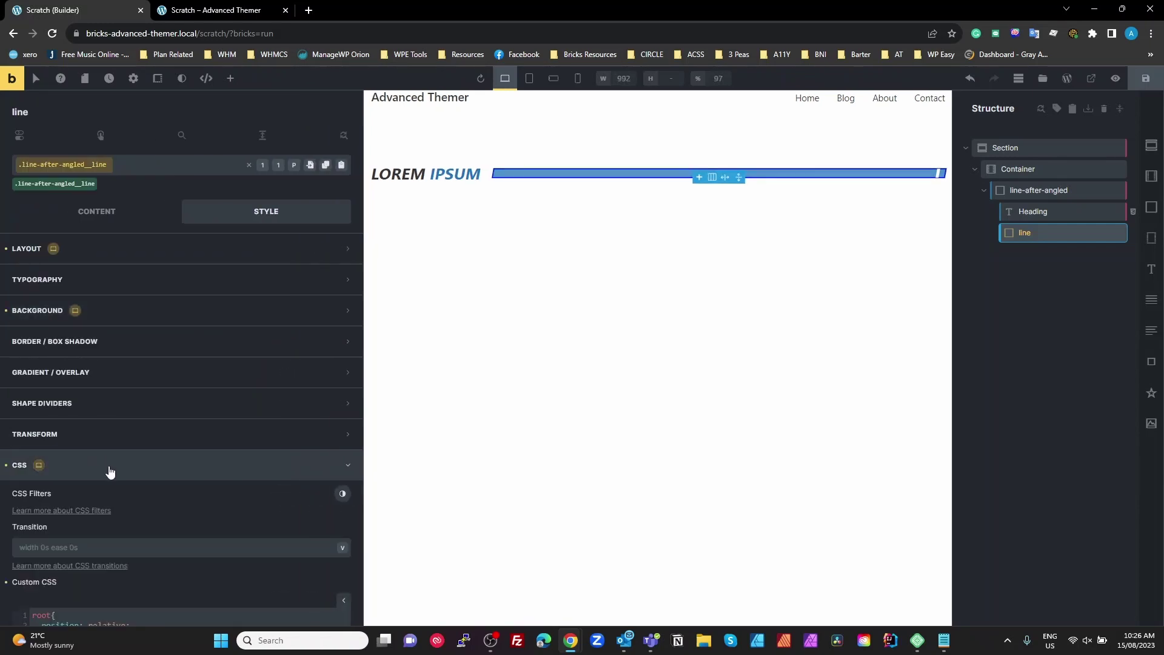
# - In the root::after rule, set the gap width to 15px and change right to left
pyautogui.moveTo(57, 446); pyautogui.dragTo(25, 436)
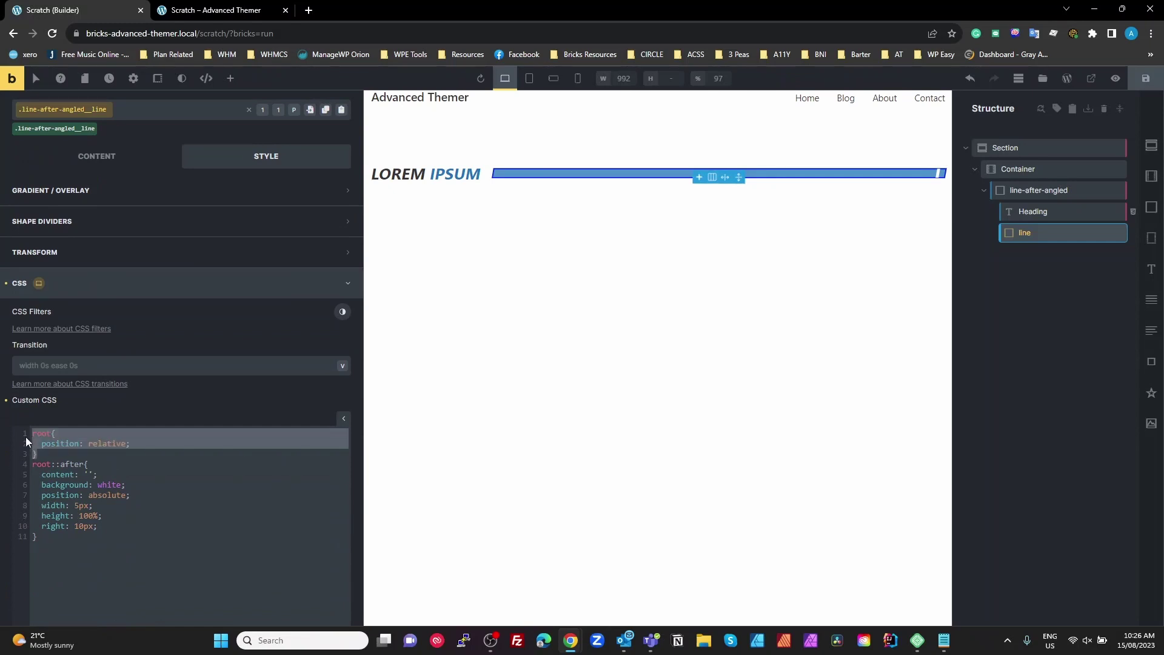
pyautogui.click(166, 380)
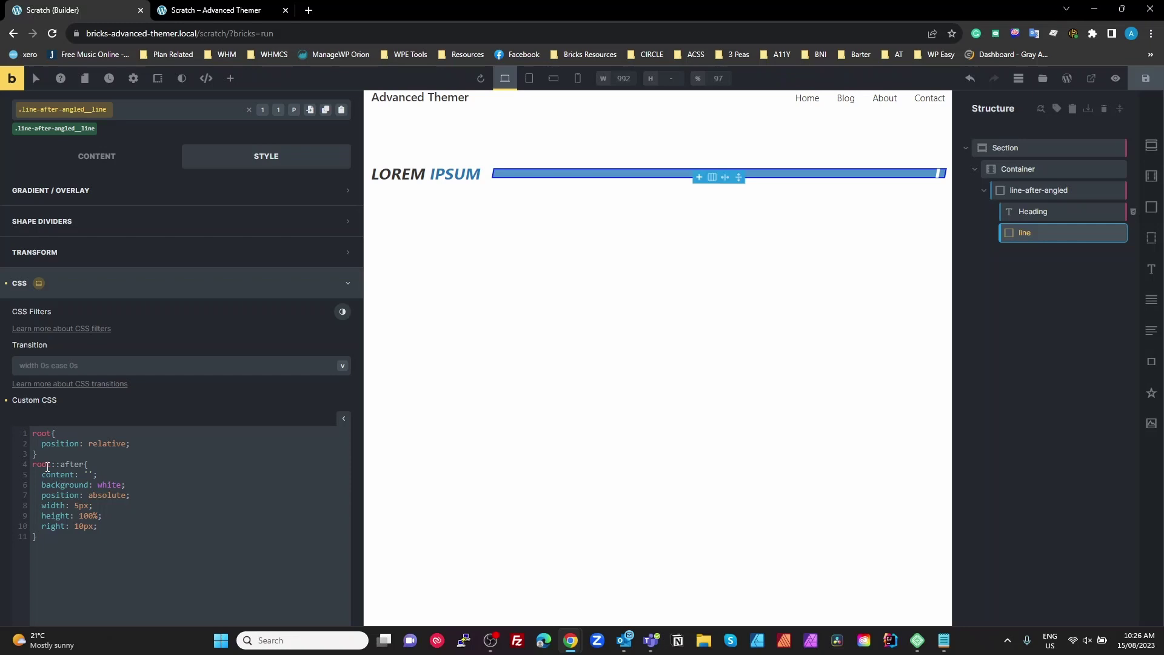
pyautogui.moveTo(48, 467); pyautogui.dragTo(85, 467)
pyautogui.click(160, 474)
pyautogui.click(78, 516)
pyautogui.moveTo(78, 508); pyautogui.dragTo(77, 506)
pyautogui.write('15')
pyautogui.write('5')
pyautogui.doubleClick(46, 526)
pyautogui.write('left')
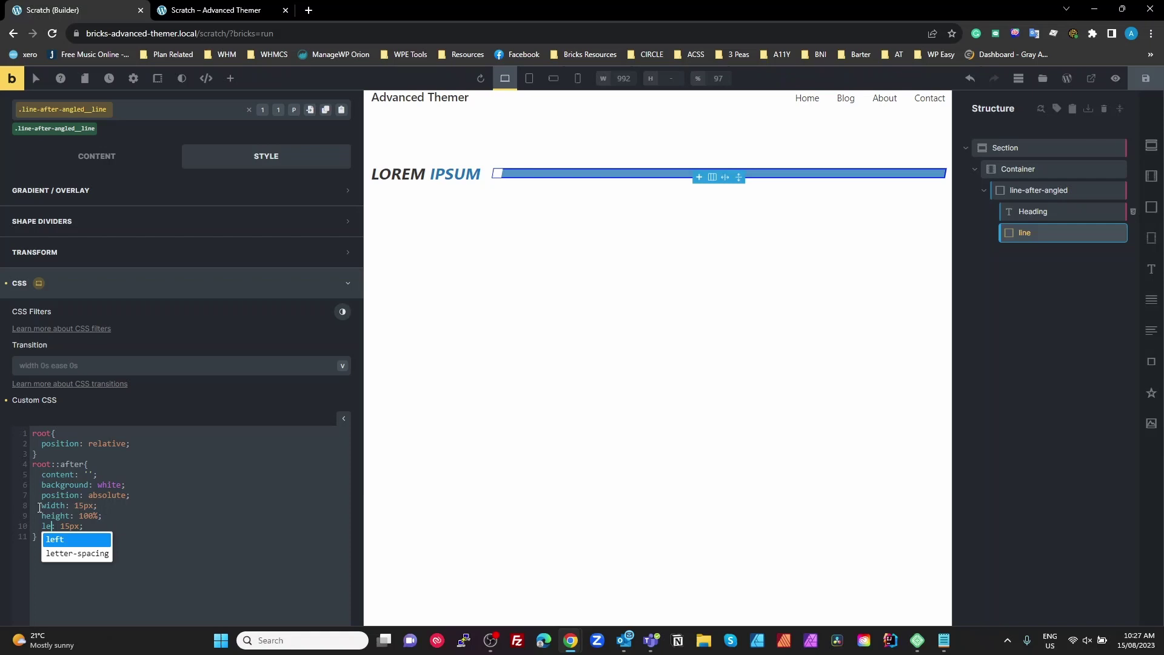
pyautogui.click(104, 526)
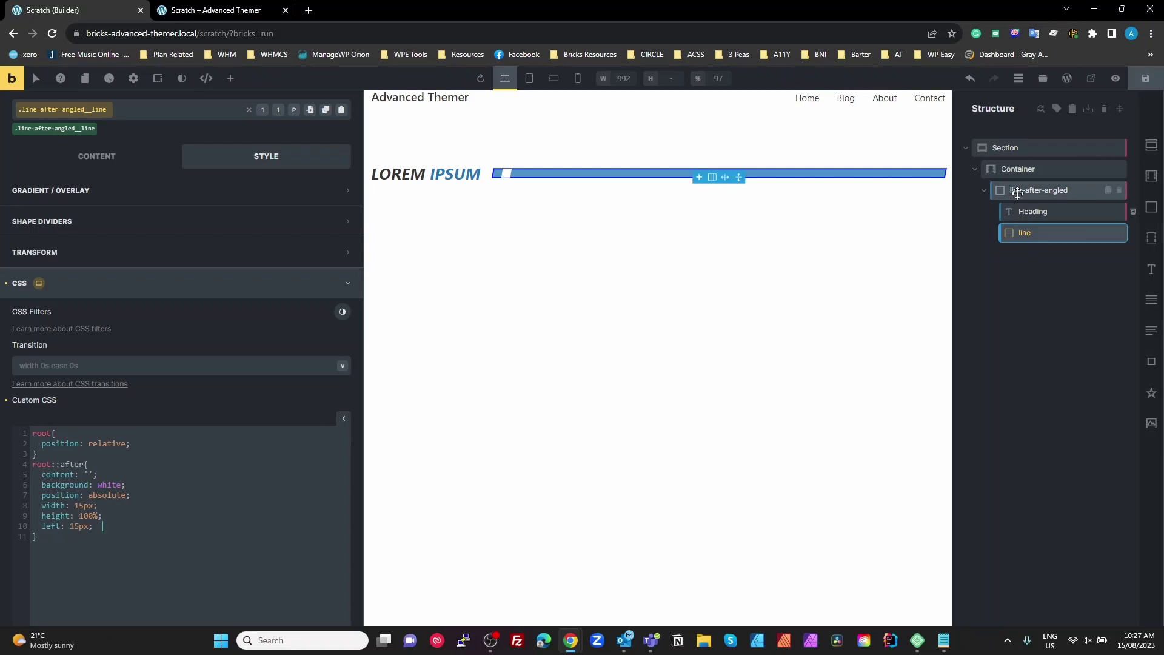
# - Change the gap box background in the line's ::after CSS from white to yellow
pyautogui.doubleClick(102, 487)
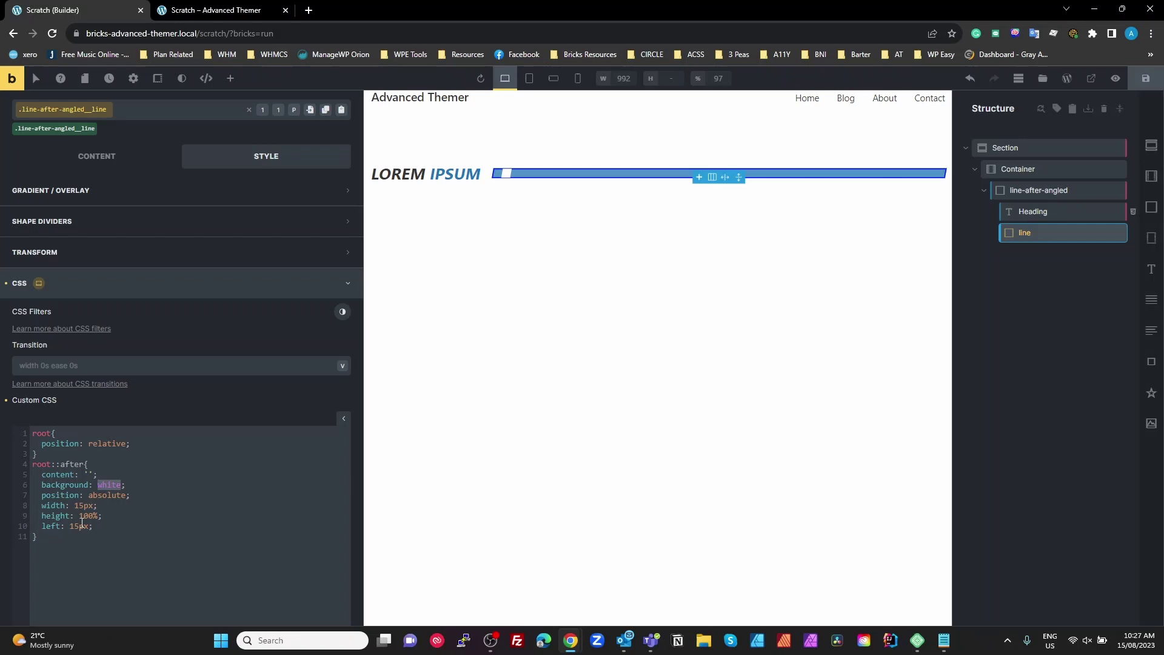
pyautogui.write('yello')
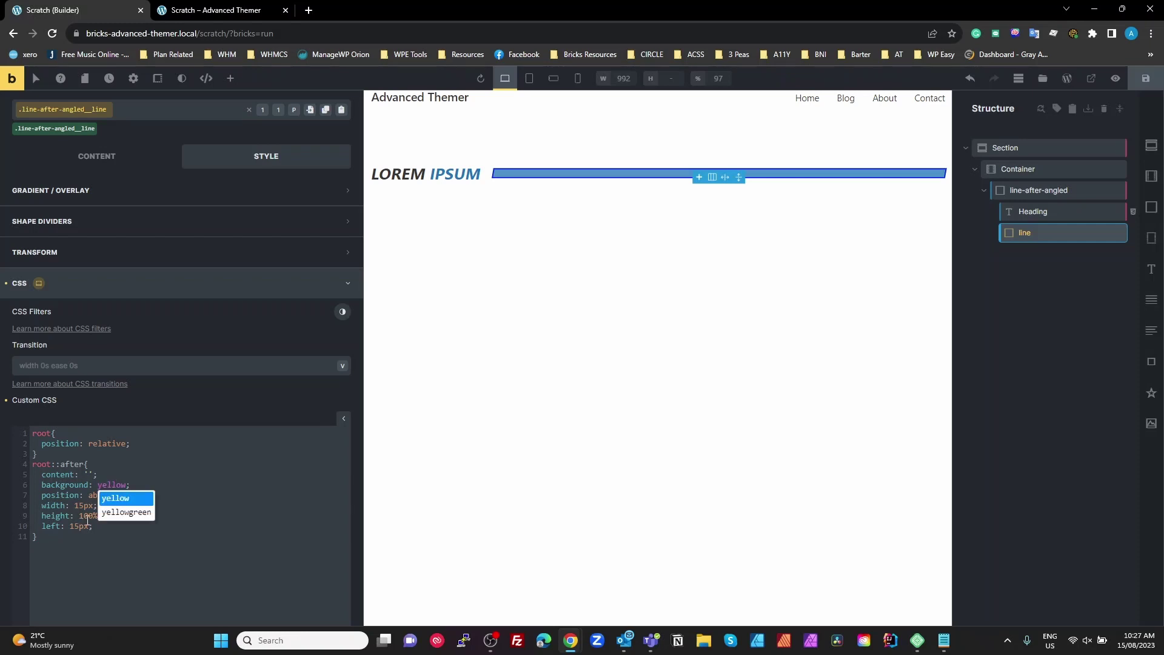
pyautogui.click(144, 478)
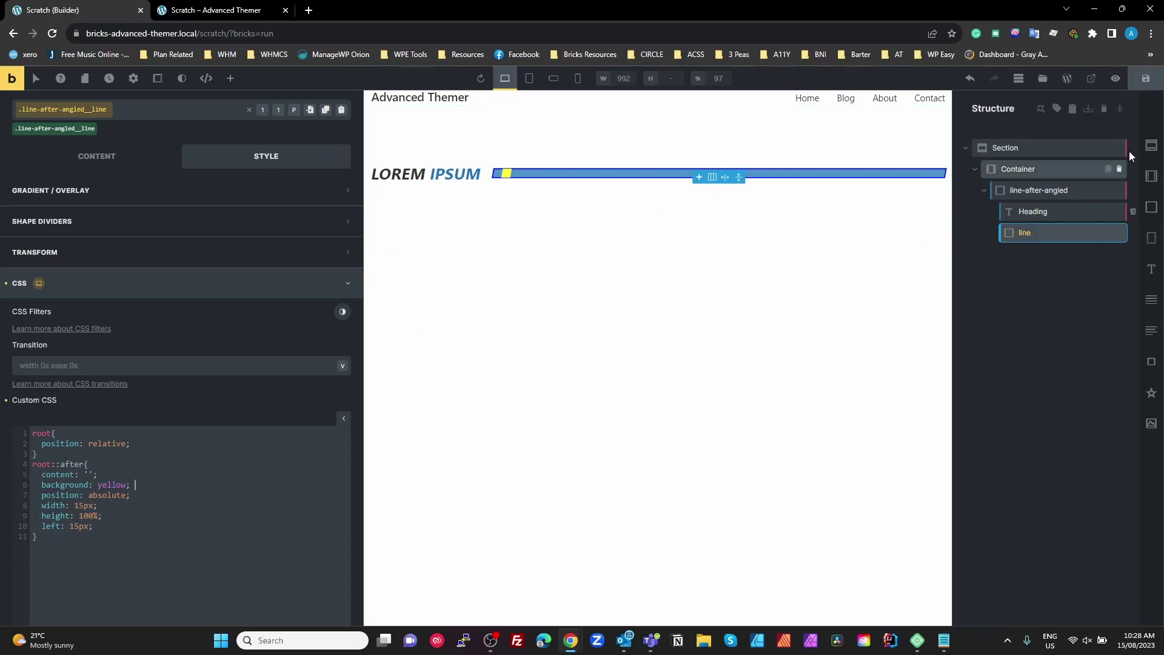
# - Duplicate the section holding the LOREM IPSUM heading and angled line
pyautogui.click(1031, 169)
pyautogui.click(1029, 150)
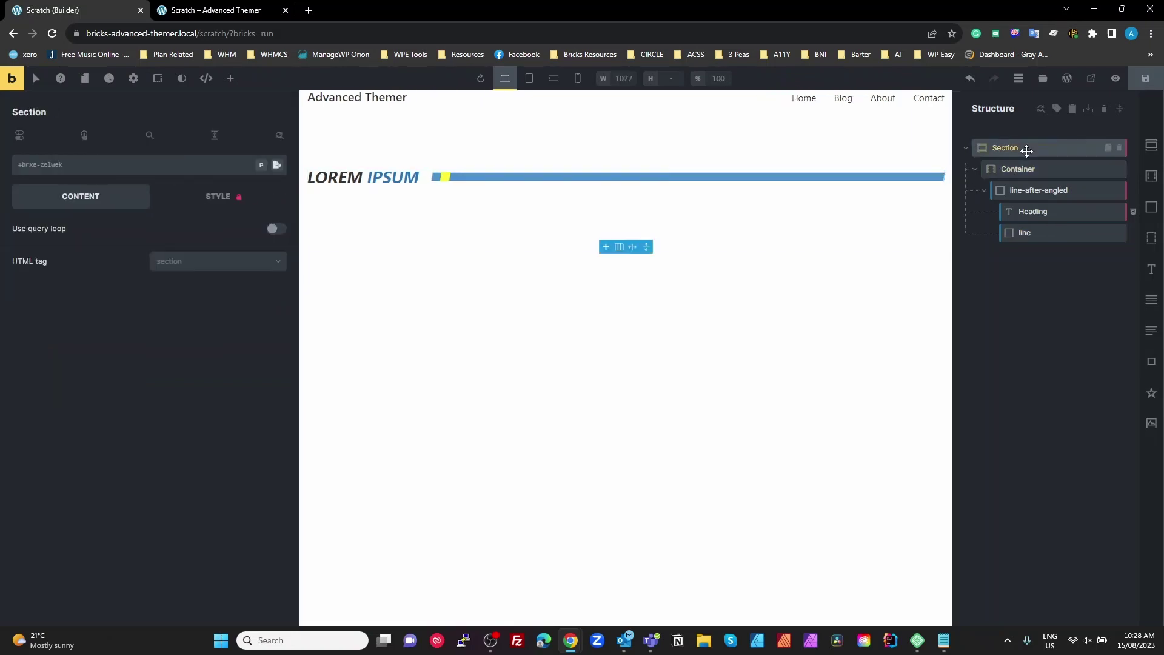
pyautogui.click(1107, 149)
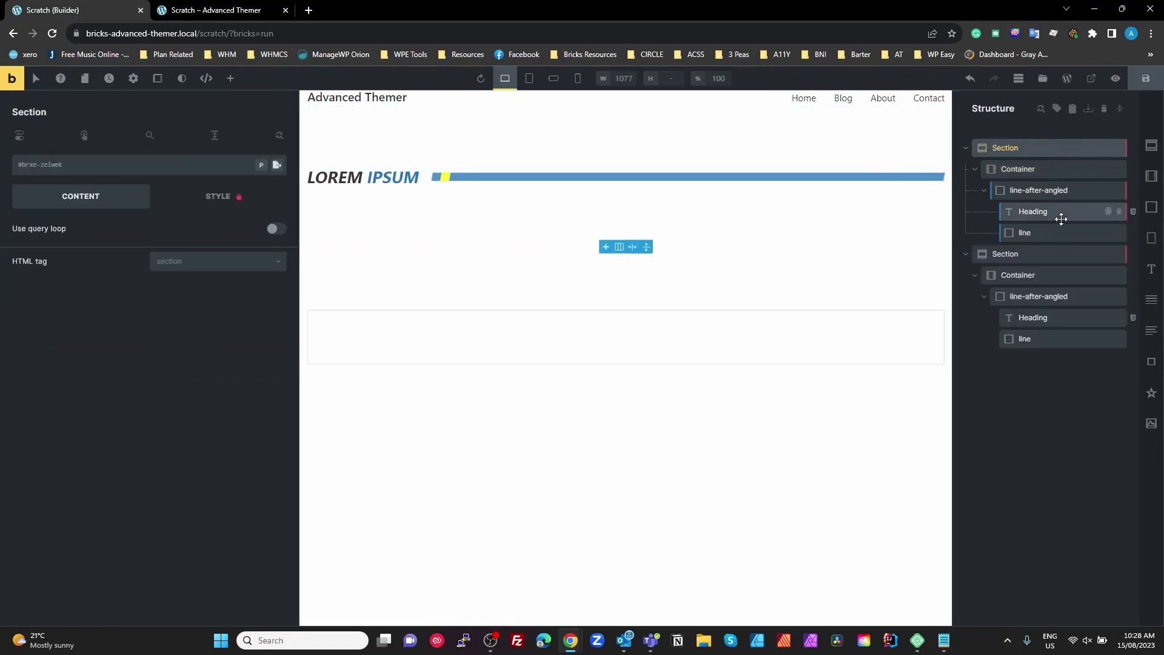
# - Make the duplicated Container a grid with 2rem gap and 1fr 1fr columns, then save
pyautogui.click(1023, 275)
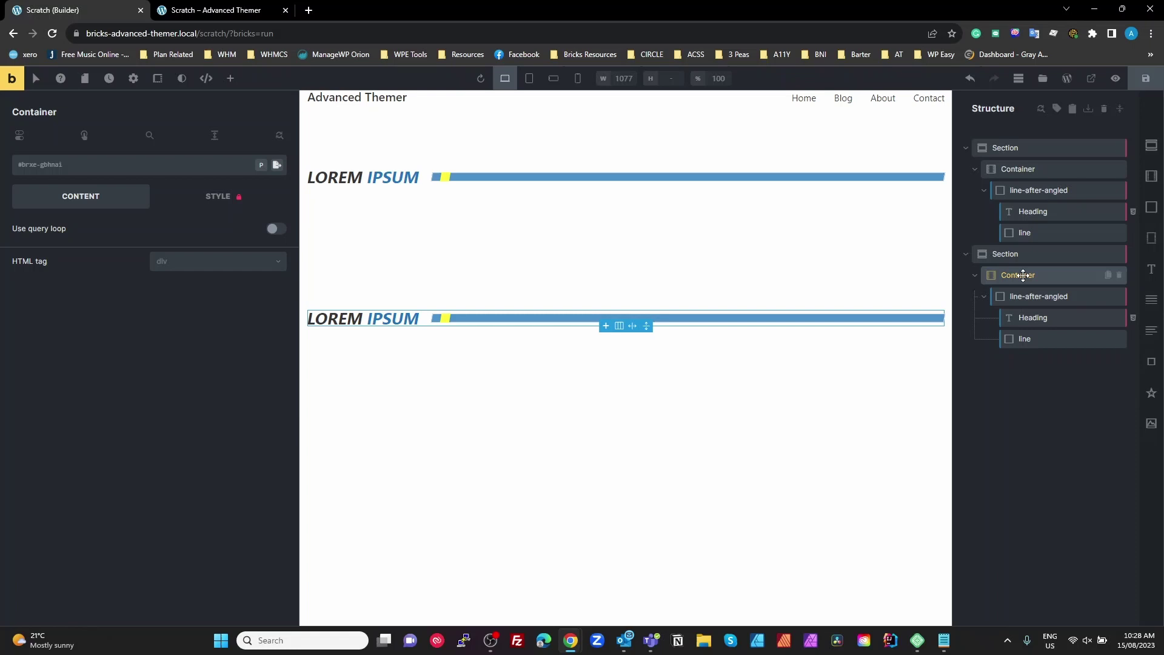
pyautogui.click(238, 196)
pyautogui.click(181, 292)
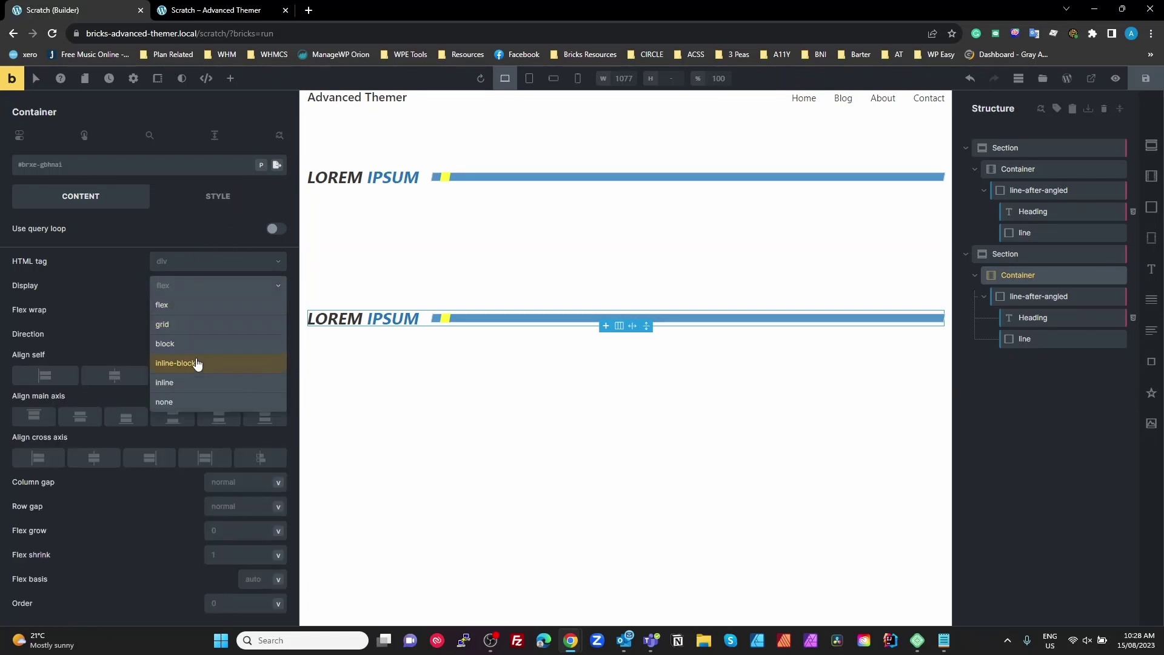
pyautogui.click(179, 325)
pyautogui.click(240, 311)
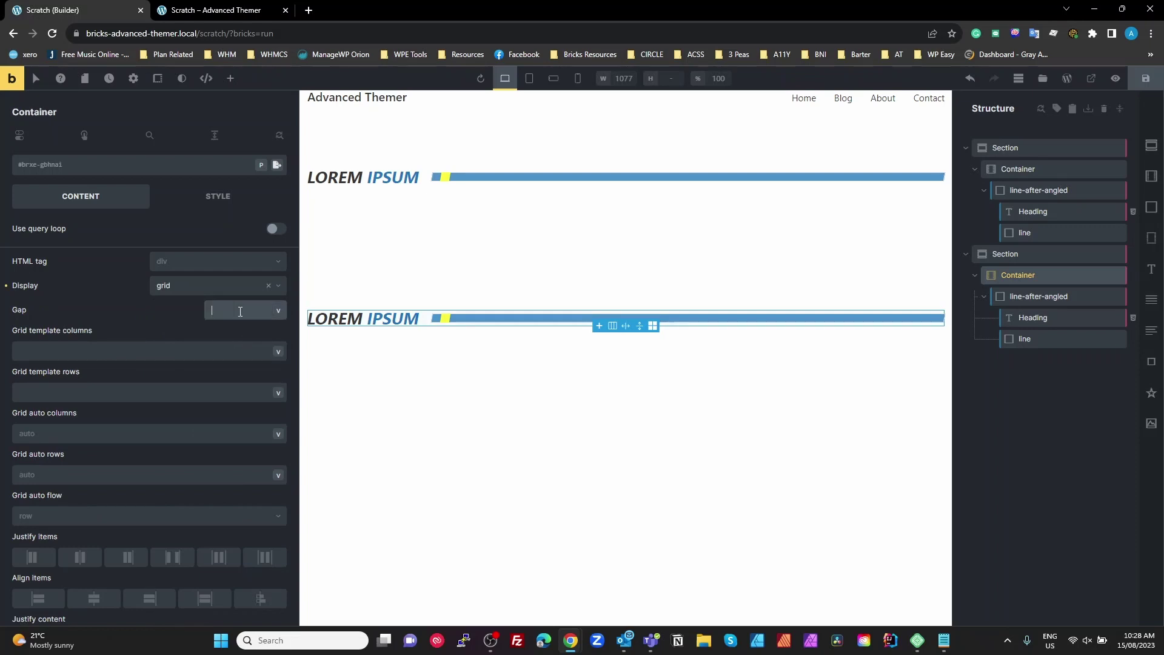
pyautogui.write('2rem')
pyautogui.click(112, 352)
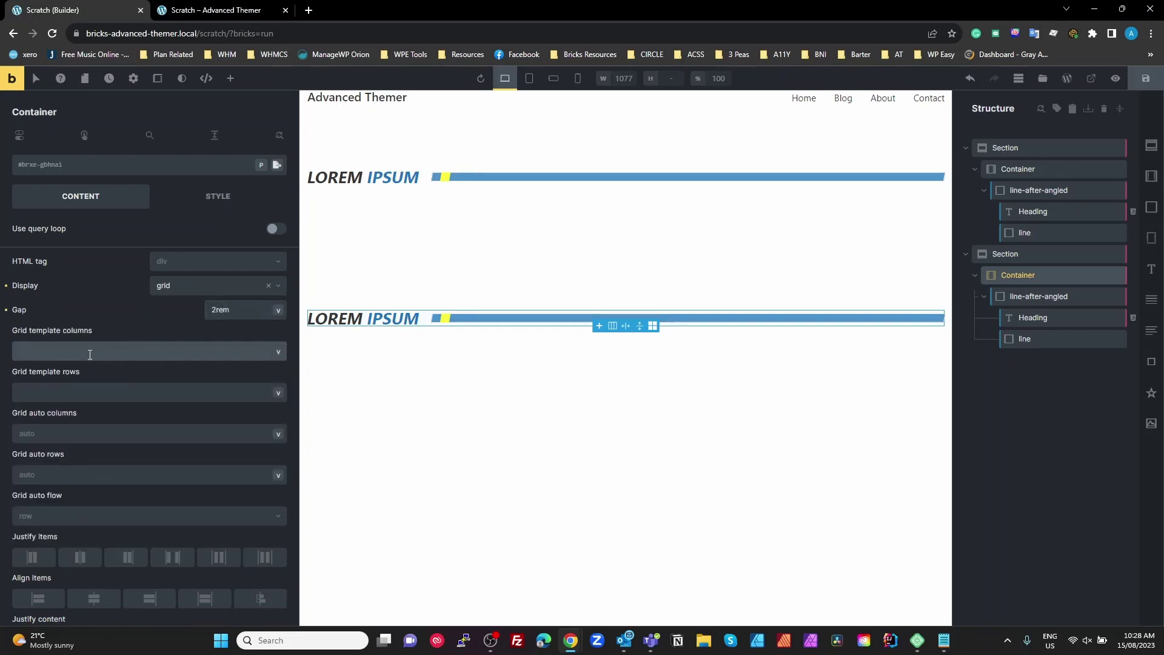
pyautogui.write('1fr 1fr')
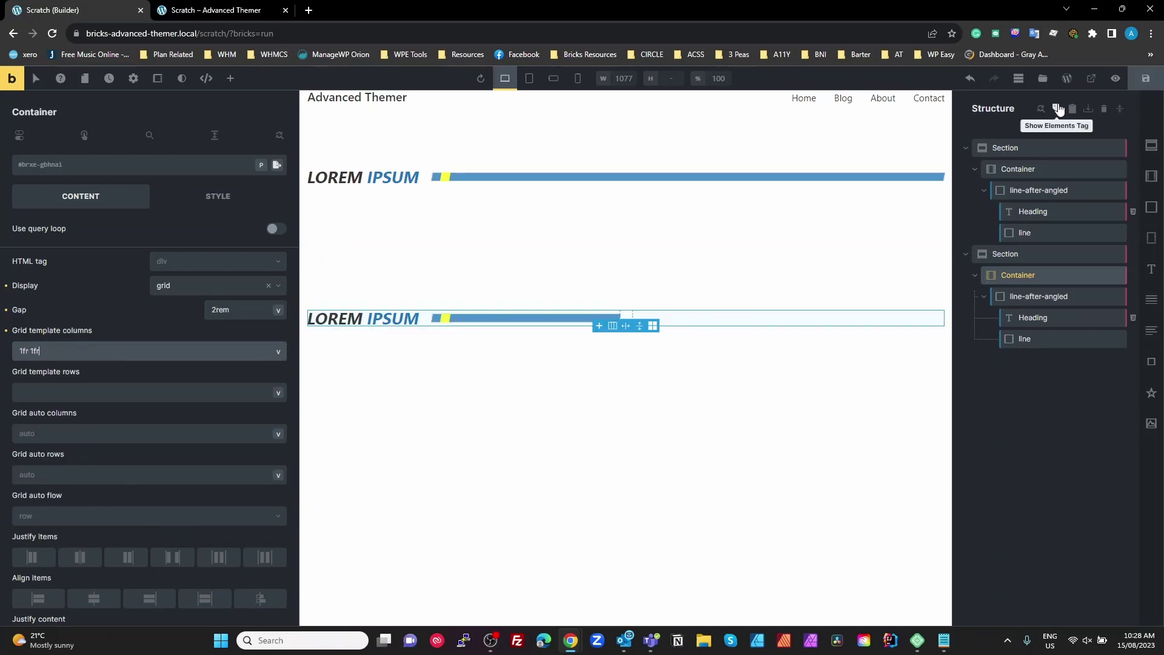
pyautogui.click(1141, 82)
# - Reload the front-end preview and widen the responsive viewport to view both headings
pyautogui.click(221, 10)
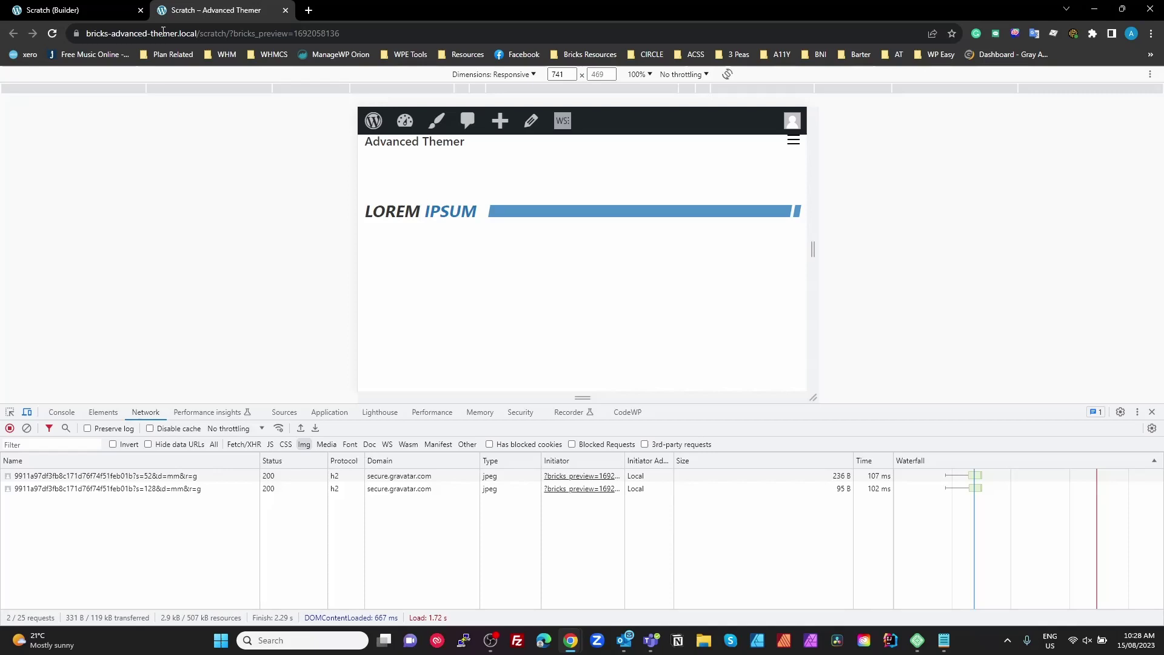
pyautogui.click(52, 33)
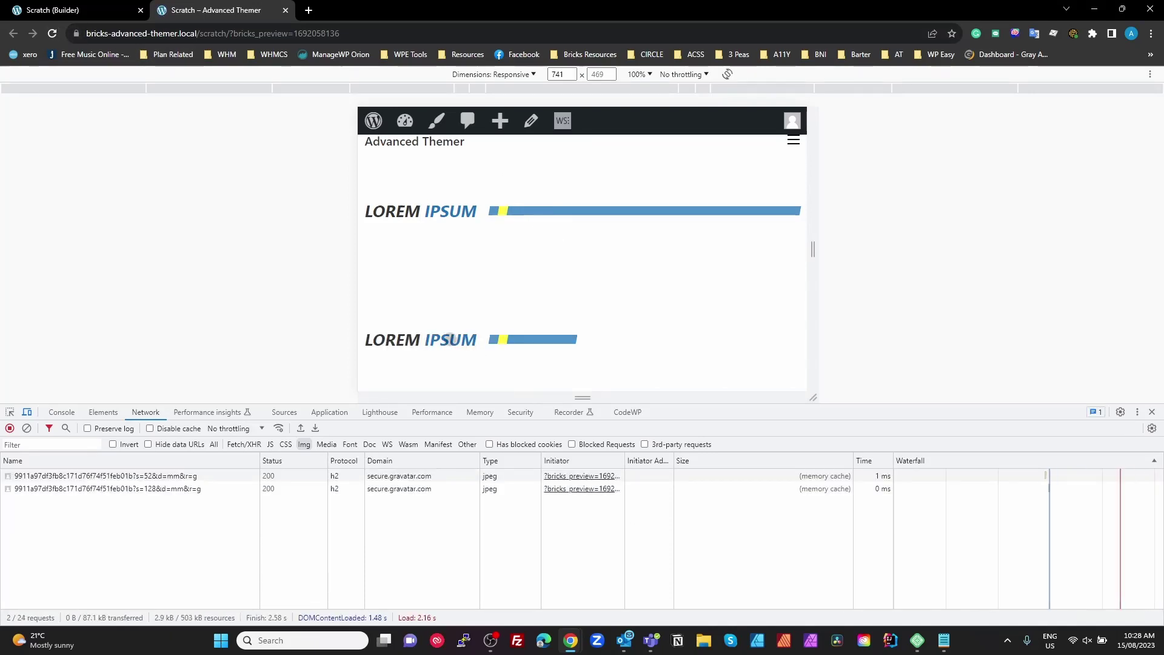
pyautogui.moveTo(814, 249); pyautogui.dragTo(861, 253)
# - Select the second line, add its suggested class, and recolour the gap box white in its CSS
pyautogui.click(74, 18)
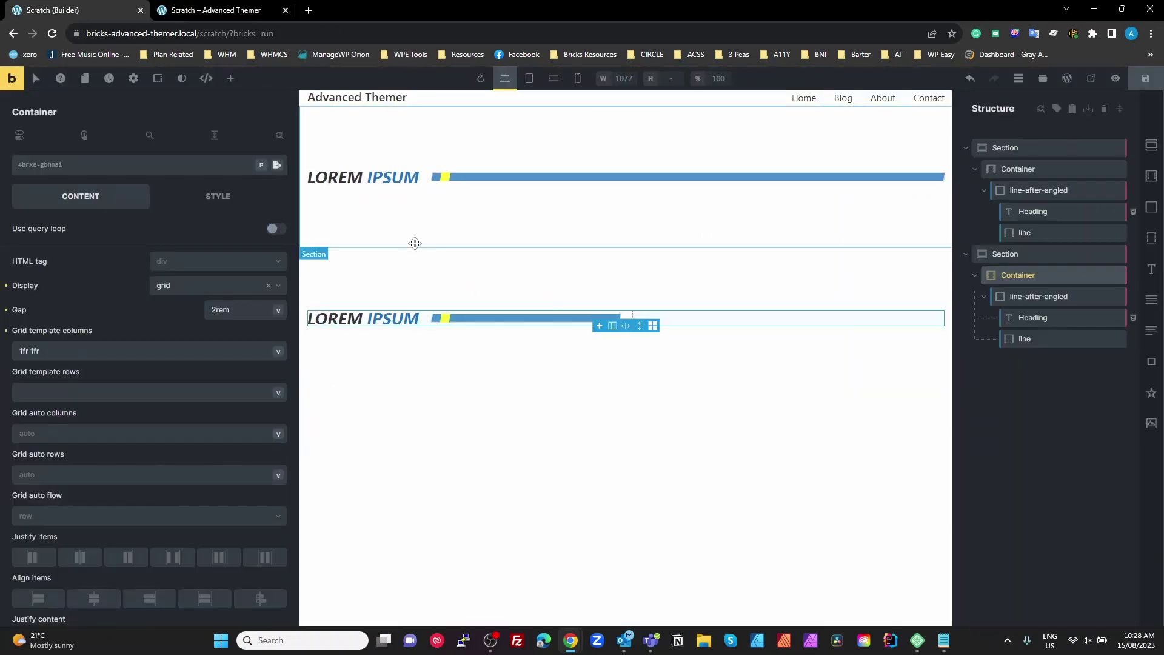
pyautogui.click(1050, 342)
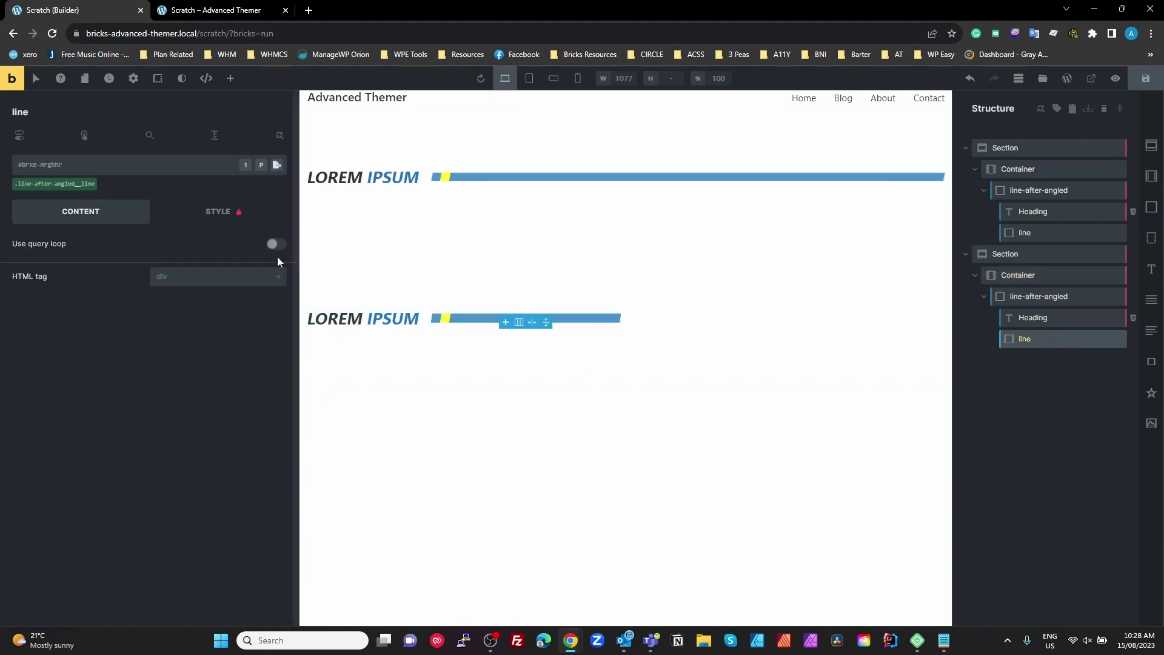
pyautogui.click(54, 183)
pyautogui.click(203, 212)
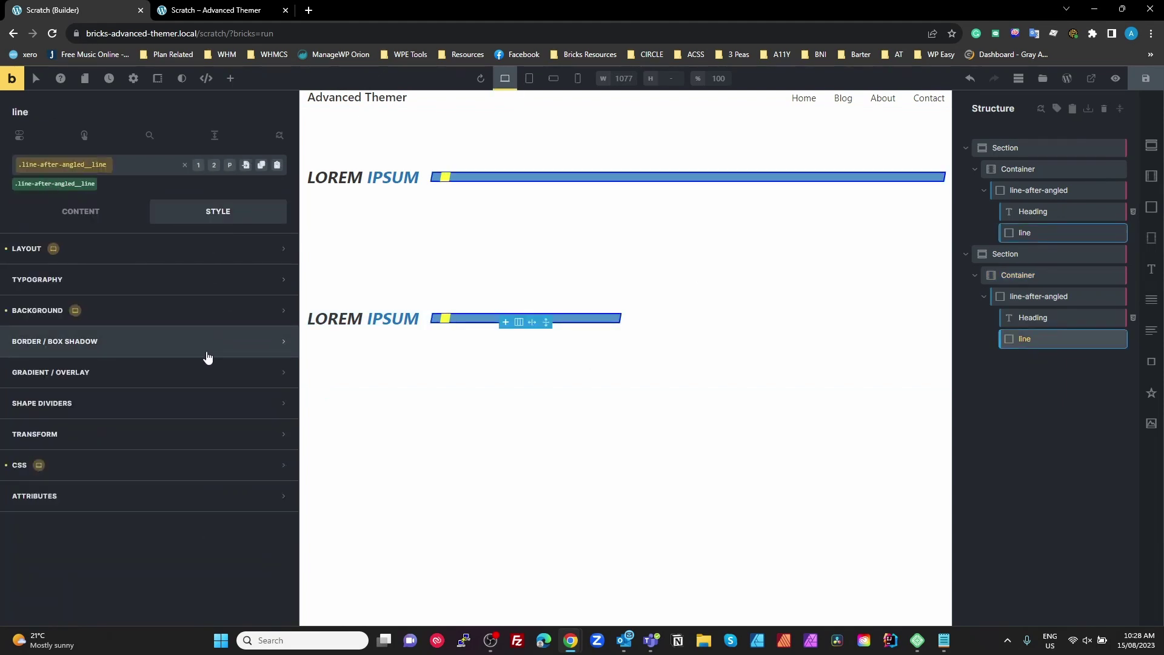
pyautogui.click(151, 473)
pyautogui.scroll(-4, 151, 474)
pyautogui.doubleClick(116, 363)
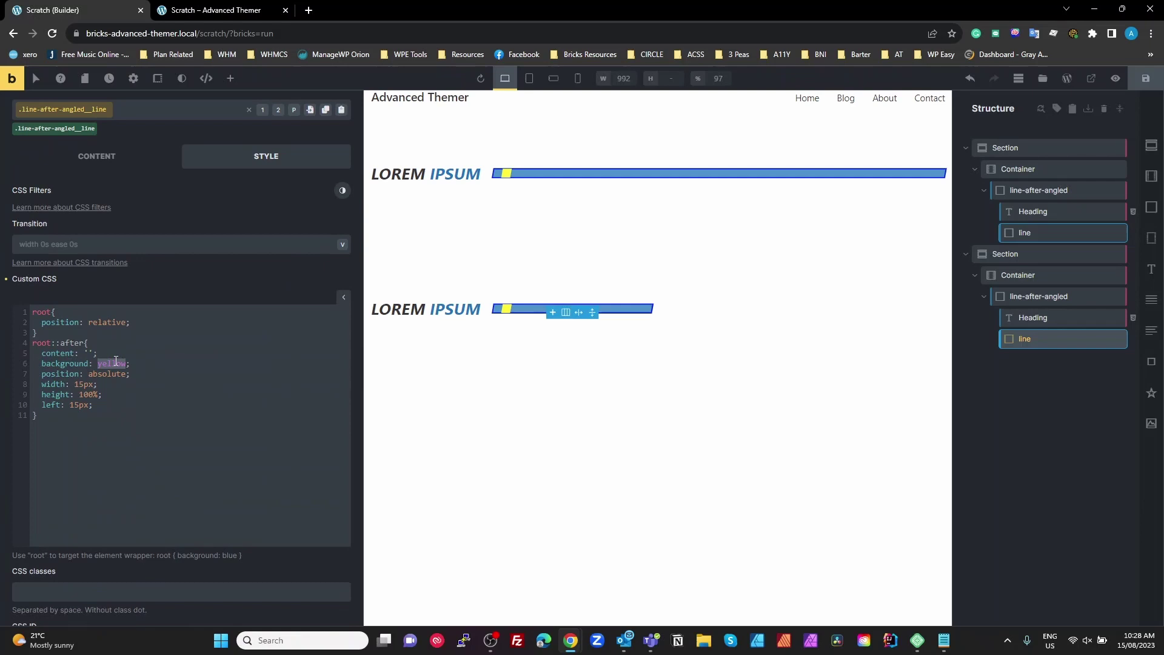
pyautogui.write('whit')
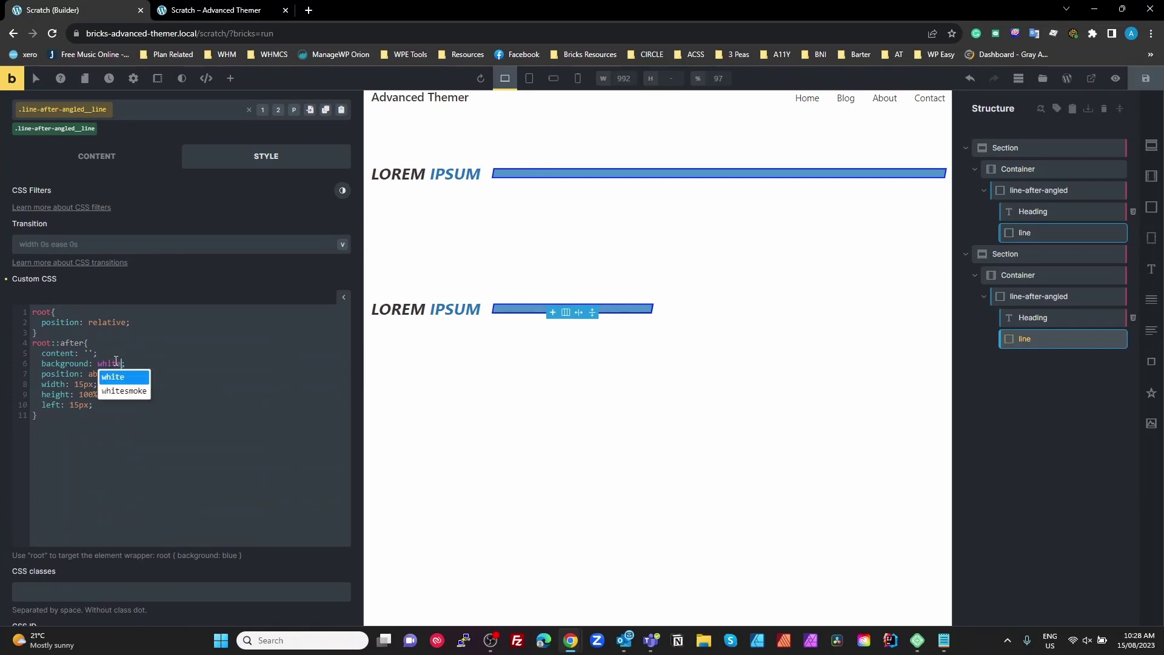
pyautogui.click(142, 455)
# - Switch the gap box offset from left to right, save, and reload the preview
pyautogui.doubleClick(54, 404)
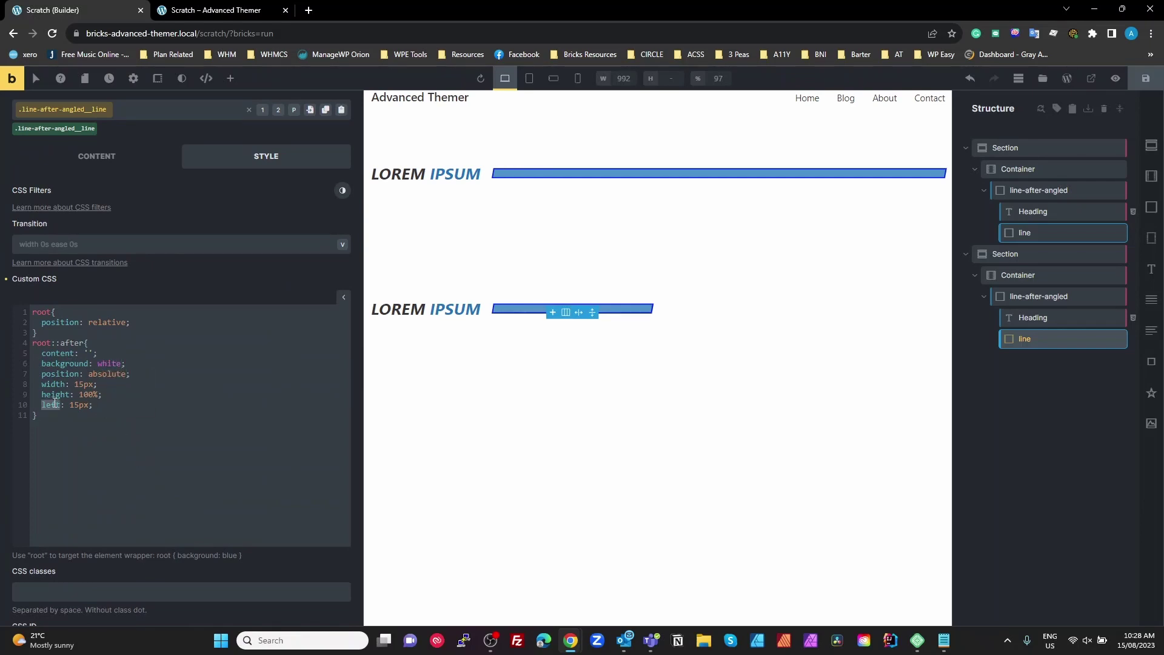
pyautogui.write('right')
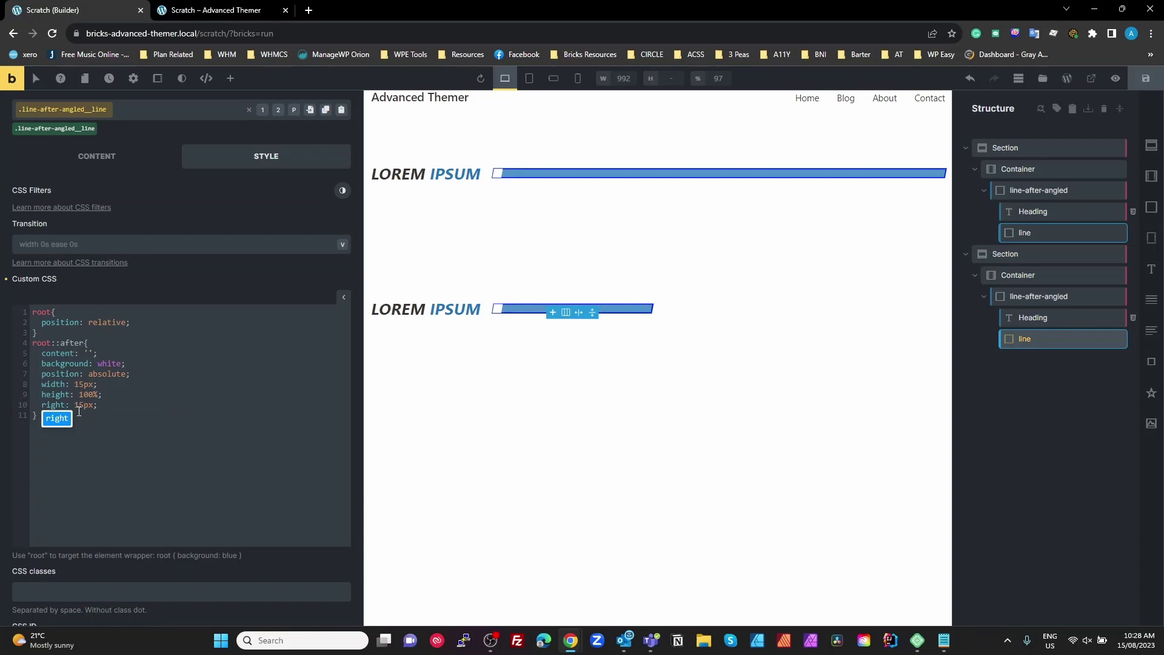
pyautogui.click(113, 414)
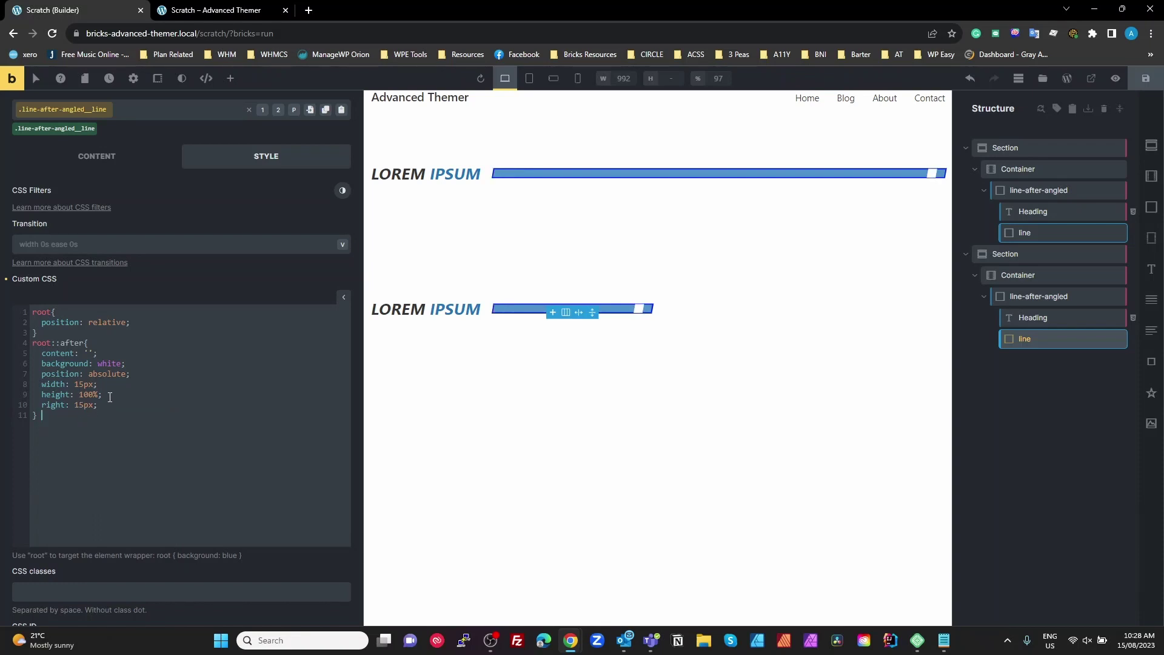
pyautogui.click(1146, 82)
pyautogui.click(209, 12)
pyautogui.hotkey('ctrl', 'r')
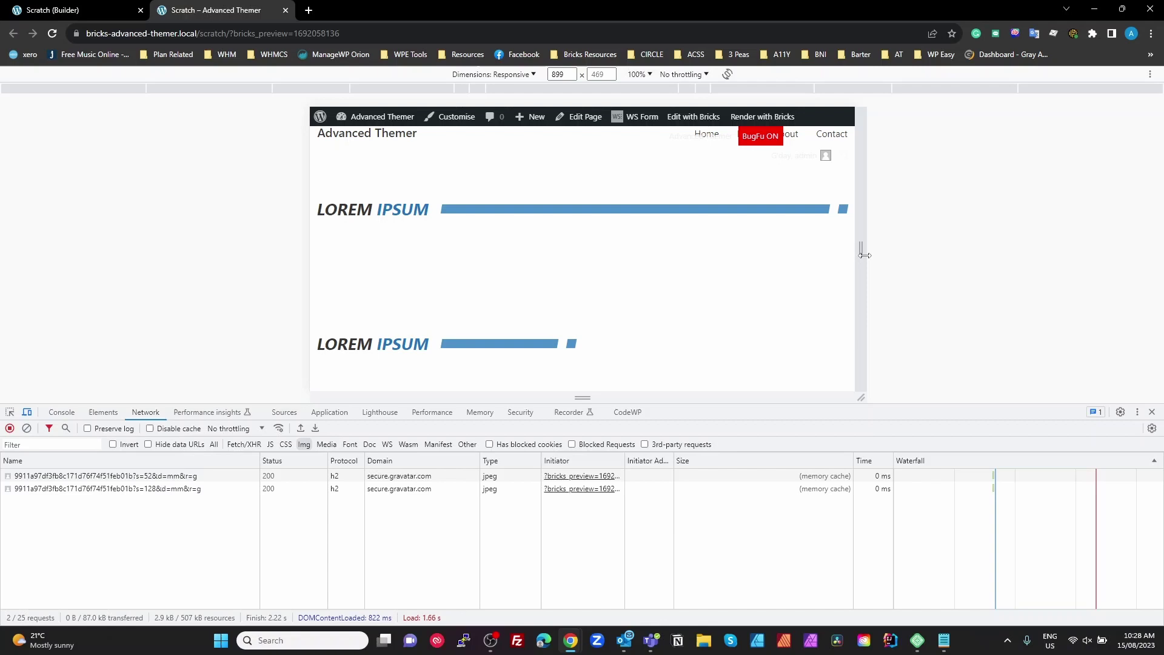
# - Resize the responsive preview to 957 × 469 and turn on element inspection
pyautogui.moveTo(864, 254)
pyautogui.mouseDown()
pyautogui.moveTo(736, 260)
pyautogui.moveTo(807, 263)
pyautogui.moveTo(766, 248)
pyautogui.moveTo(942, 249)
pyautogui.moveTo(879, 249)
pyautogui.mouseUp()
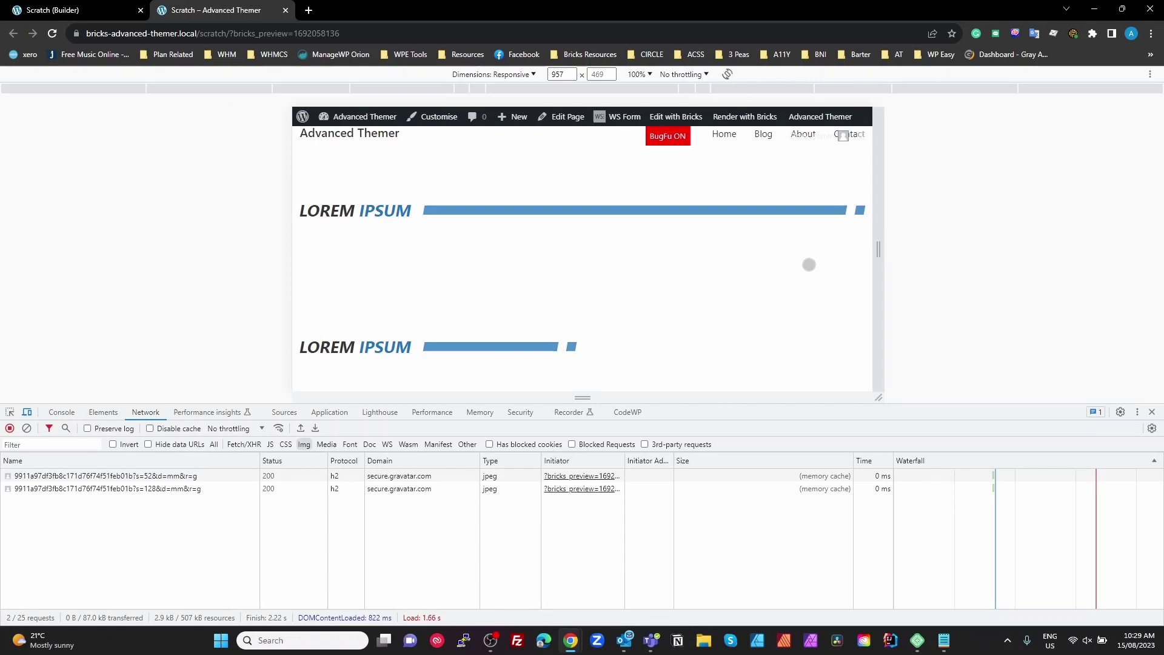
pyautogui.click(10, 411)
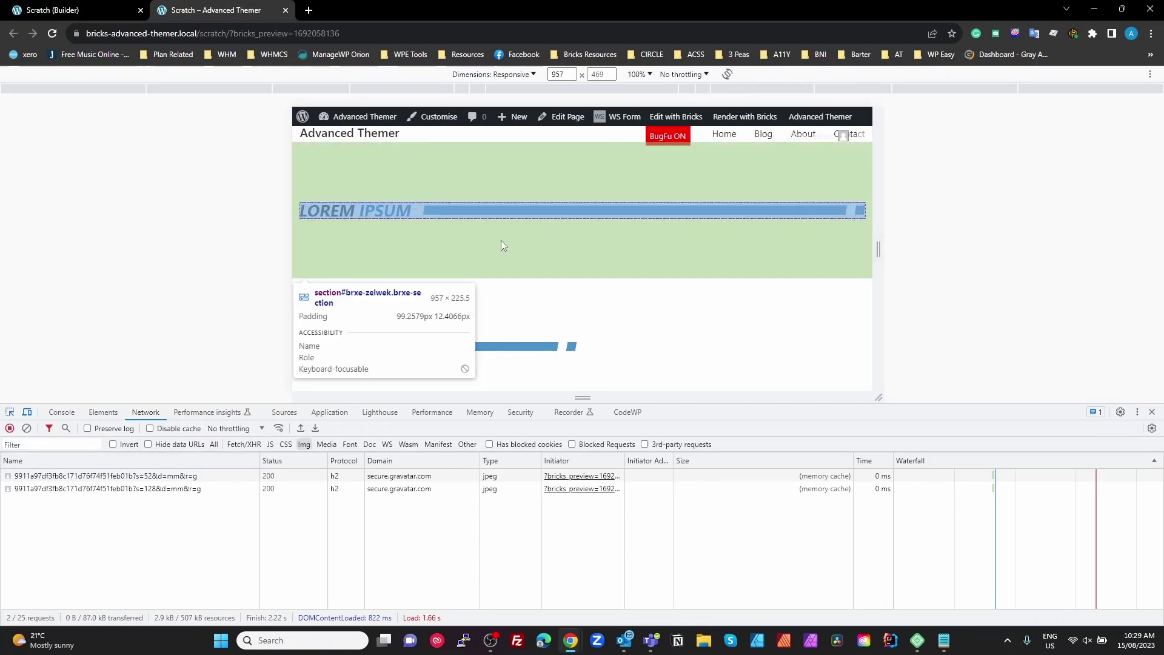
# - Inspect the first line's ::after gap box and tint its background pink (#f3c2c2)
pyautogui.click(577, 211)
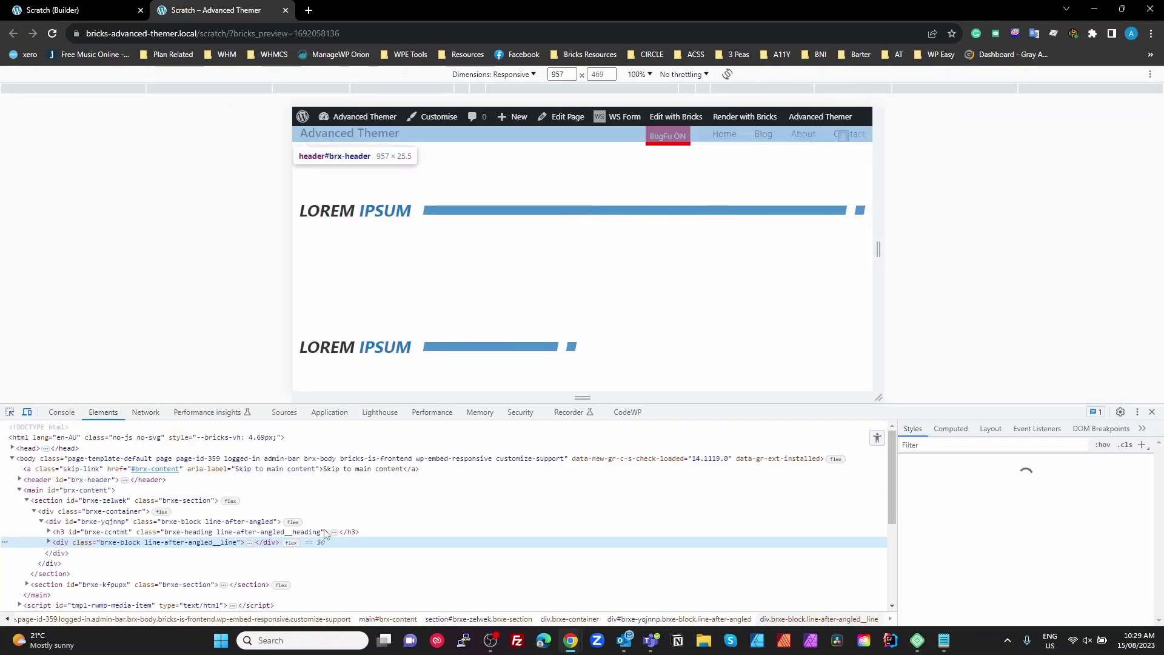
pyautogui.click(49, 542)
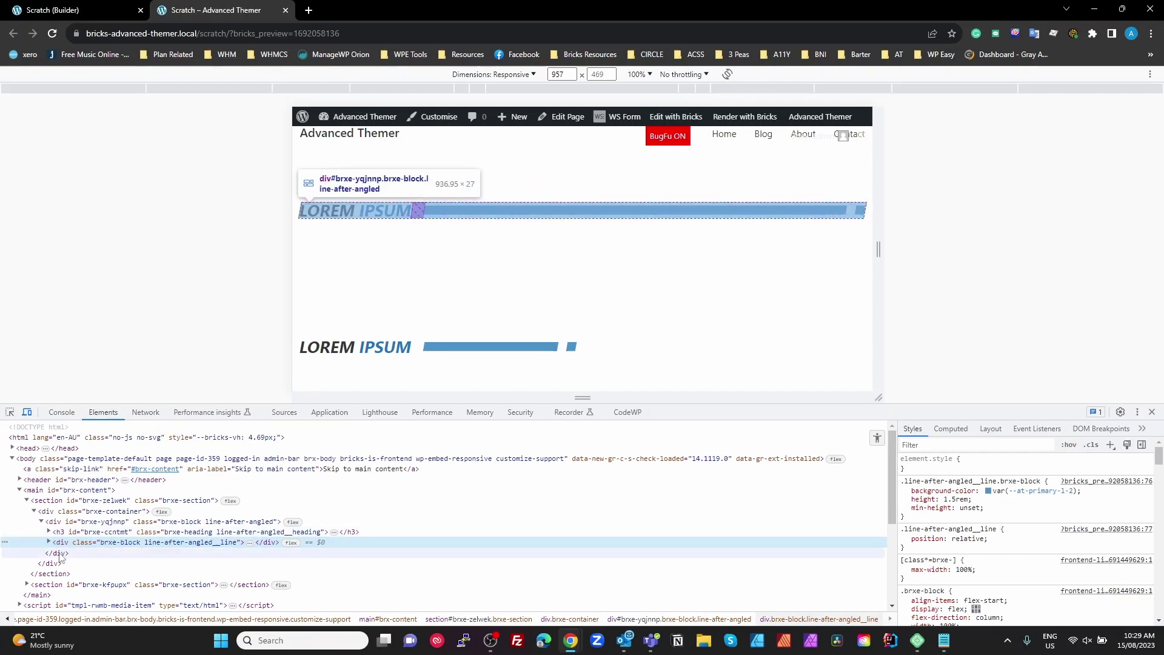
pyautogui.click(75, 553)
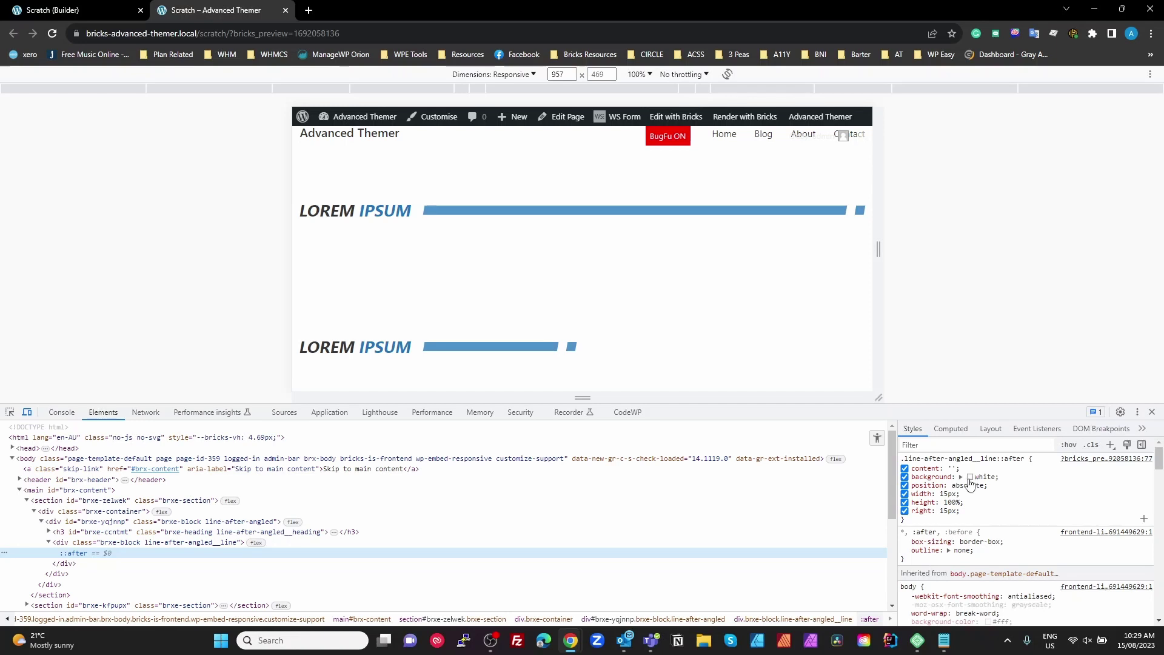
pyautogui.click(970, 477)
pyautogui.moveTo(1025, 455); pyautogui.dragTo(1002, 430)
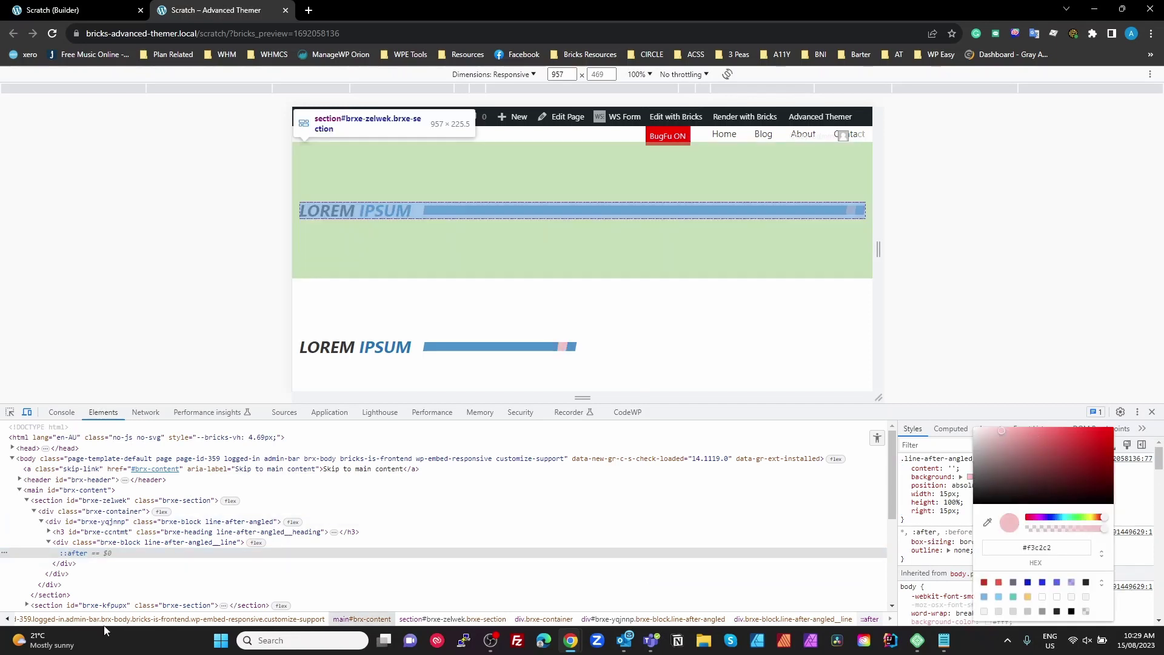
pyautogui.click(121, 561)
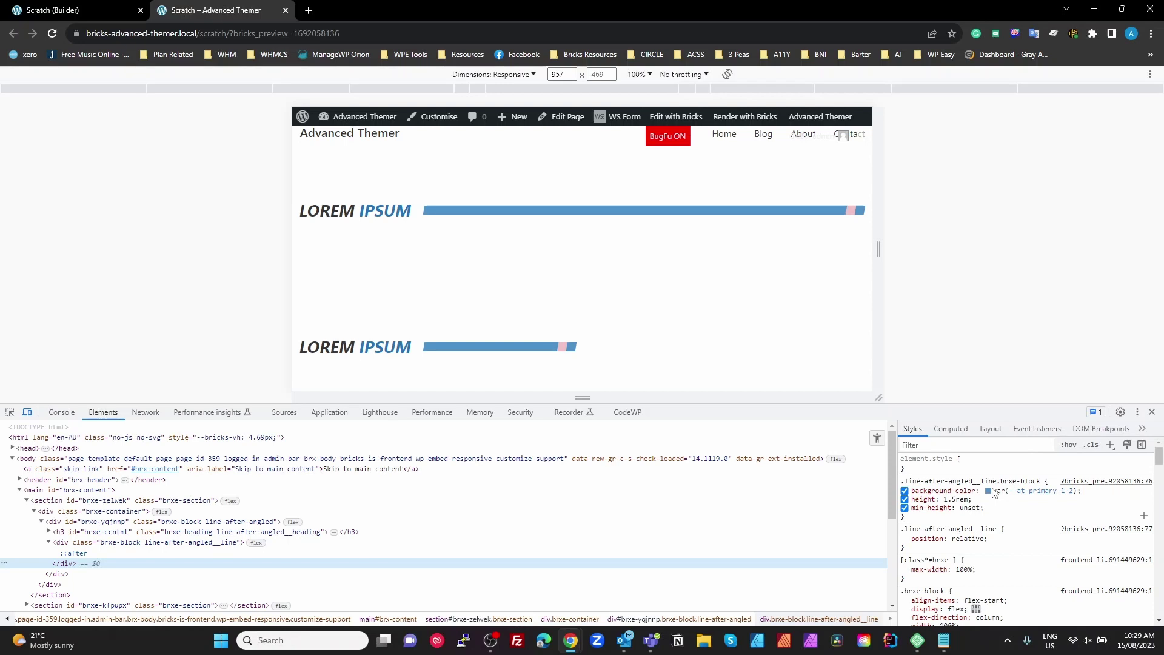
# - Back in the Bricks Builder tab, select the second LOREM IPSUM heading
pyautogui.click(68, 10)
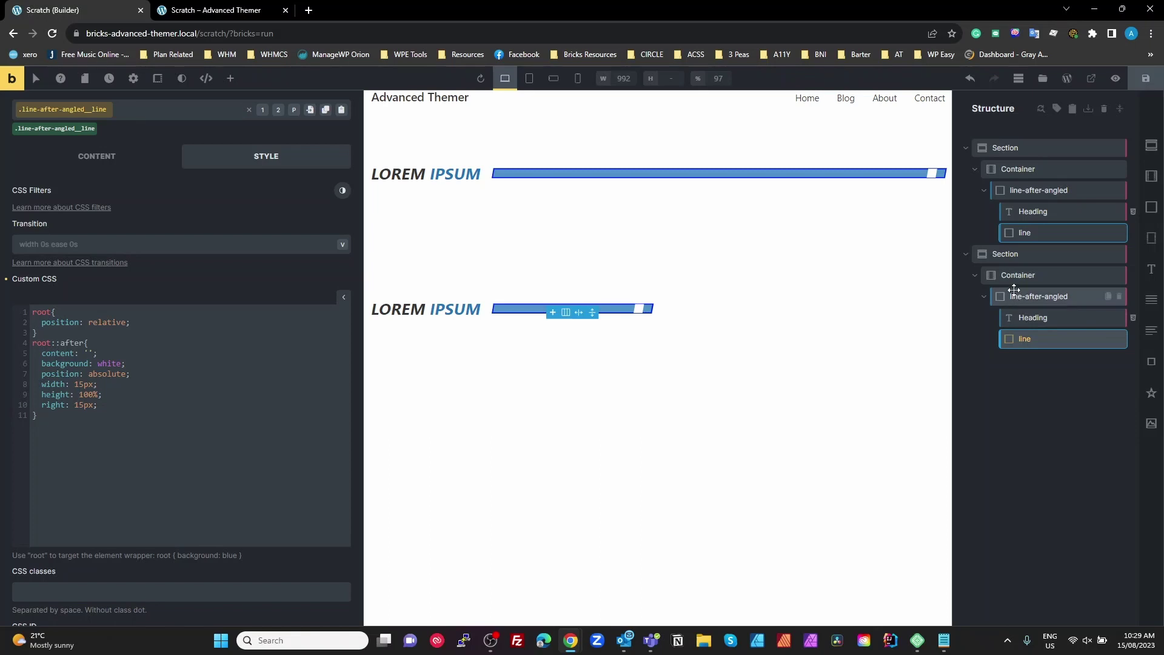
pyautogui.click(1029, 324)
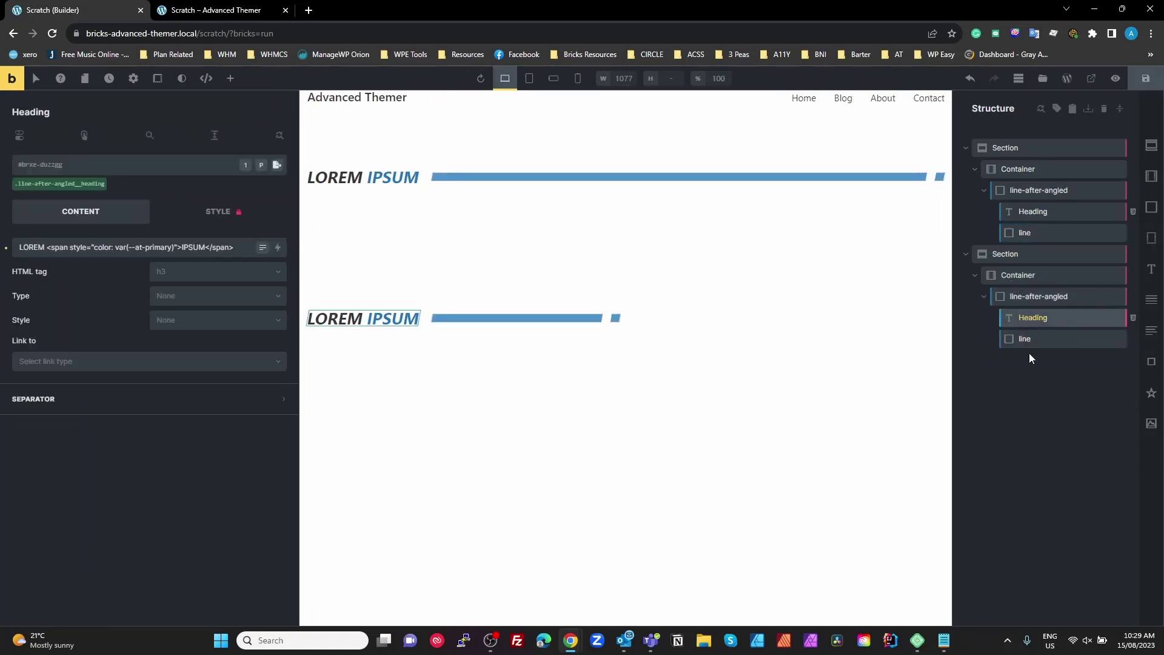